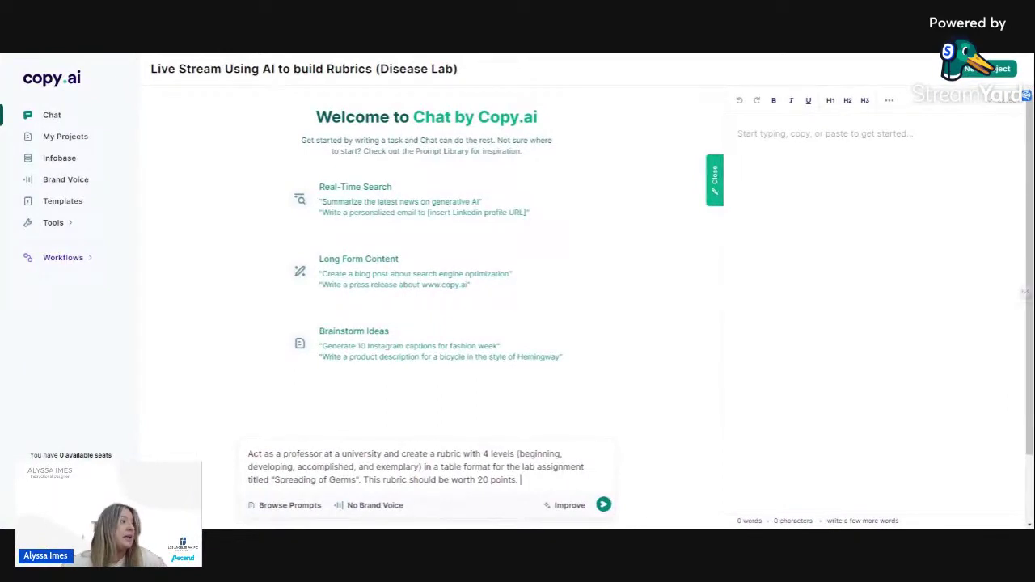
Submit the prepared prompt requesting a four-level, 20-point rubric table for the "Spreading of Germs" lab assignment.
drag(517, 454, 421, 467)
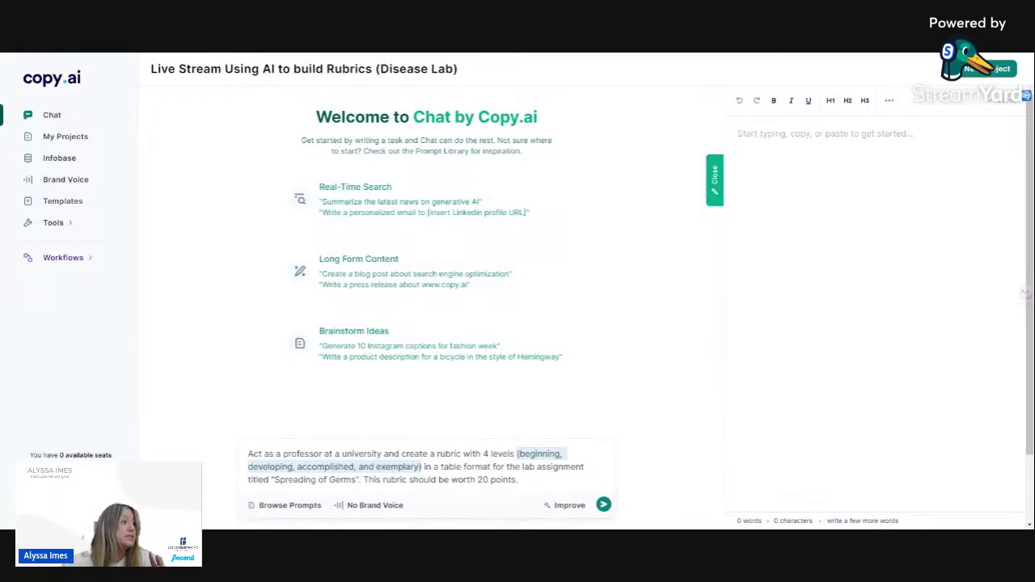
click(421, 467)
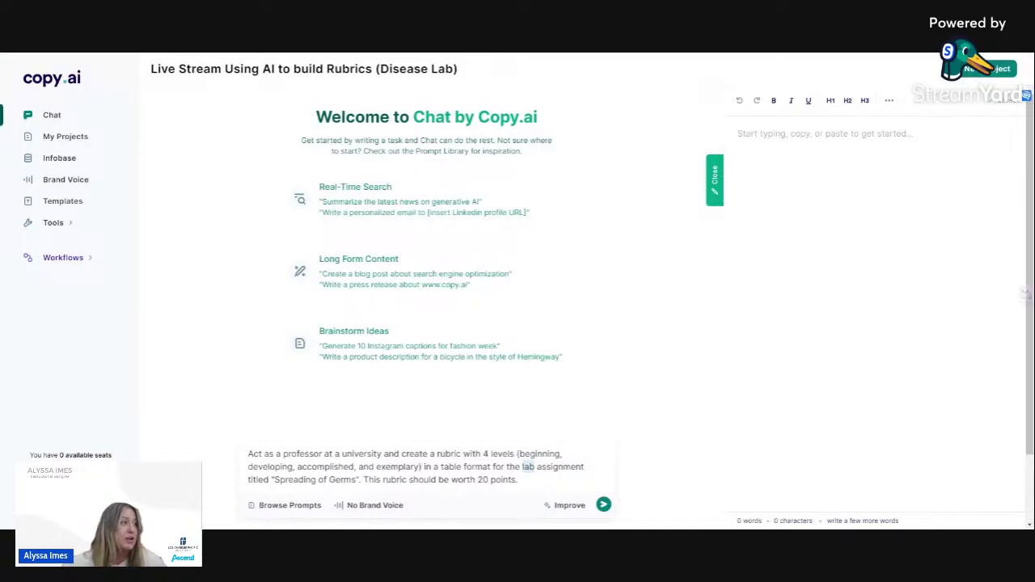
drag(519, 480, 363, 480)
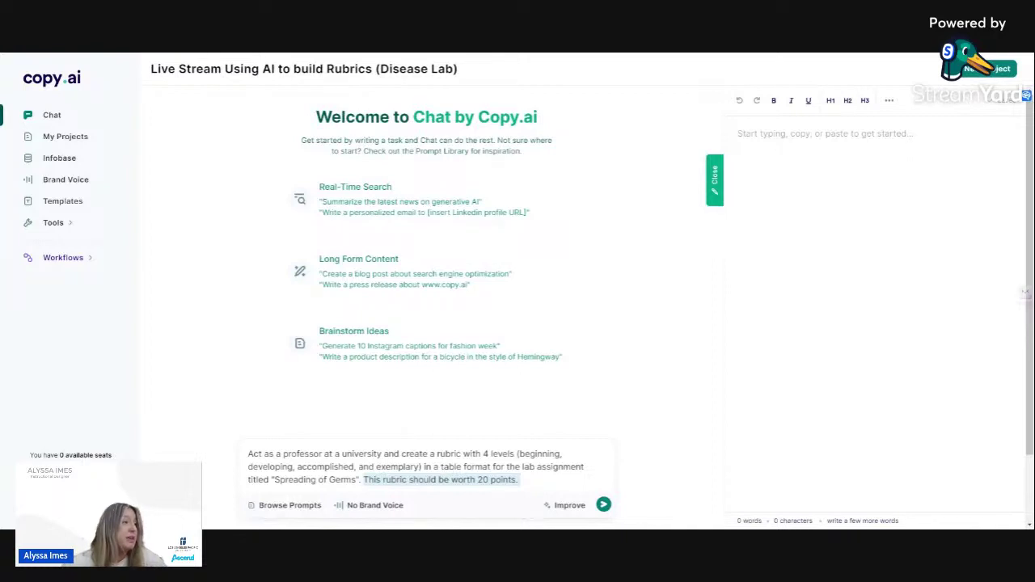
click(605, 505)
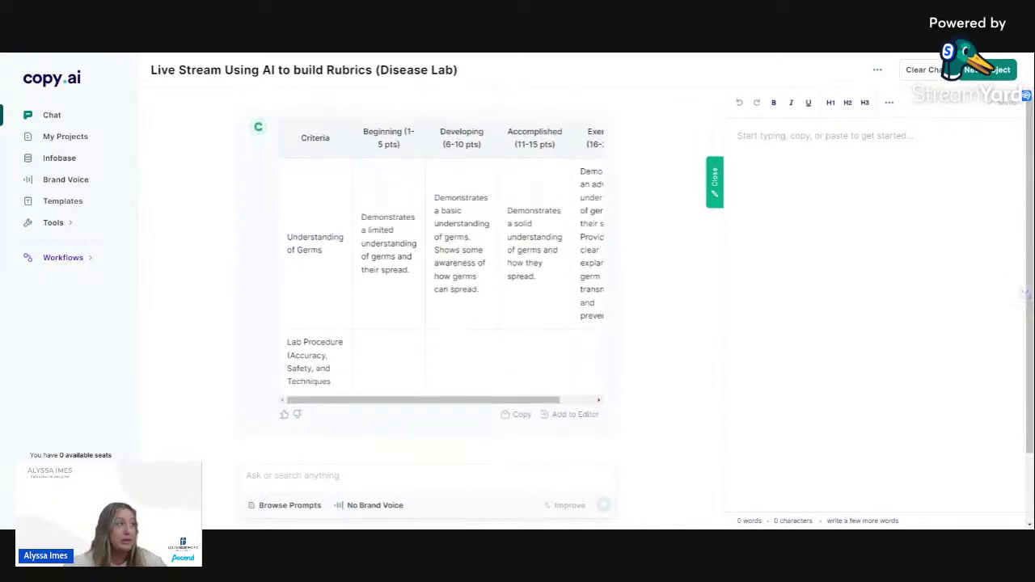
Examine the generated rubric's four level columns, their point ranges and the total points against the prompt.
scroll(328, 190, up, 1)
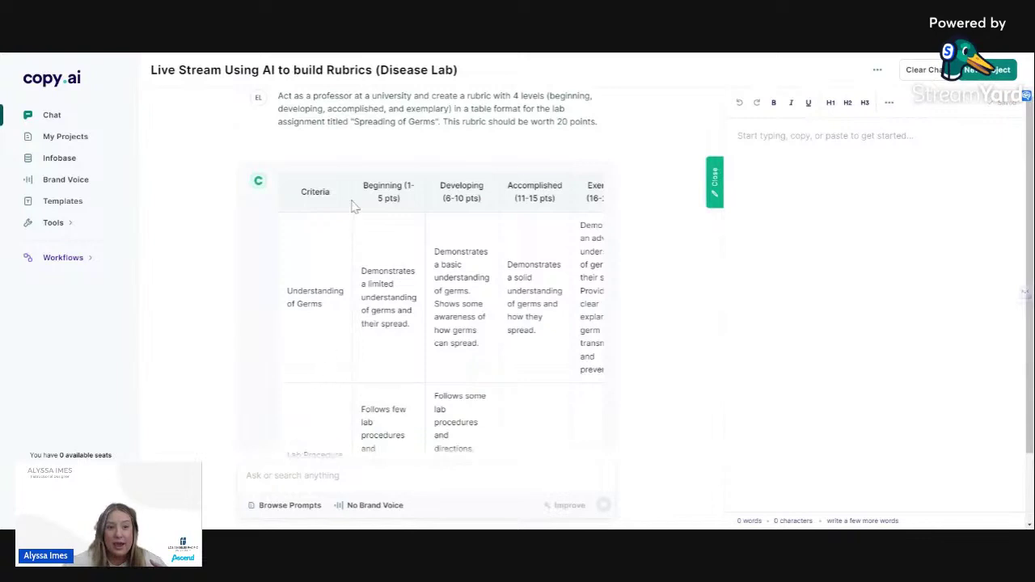
drag(338, 185, 583, 188)
scroll(428, 275, up, 1)
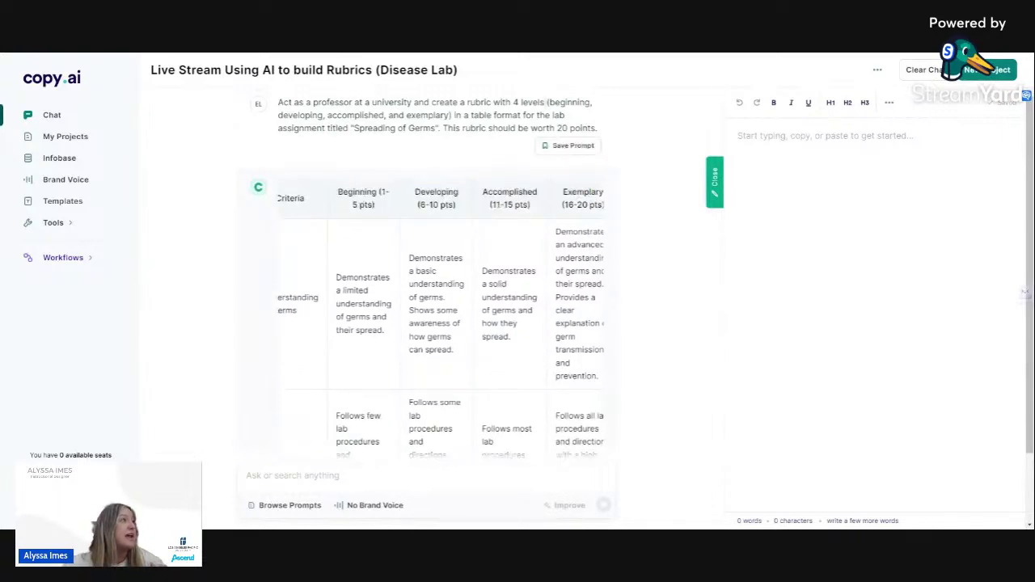
drag(547, 117, 452, 129)
scroll(527, 297, down, 5)
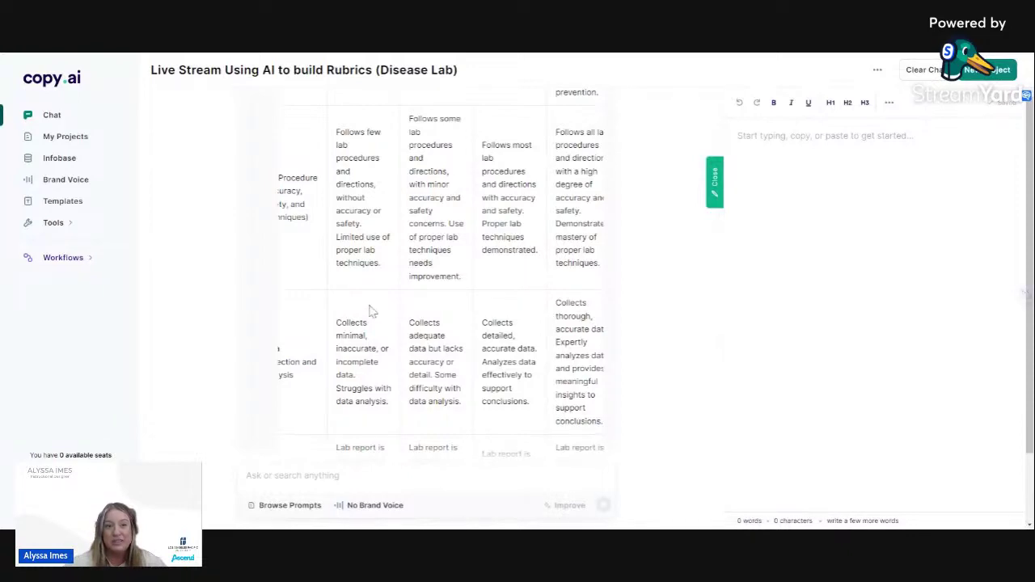
scroll(441, 276, up, 5)
scroll(420, 394, down, 8)
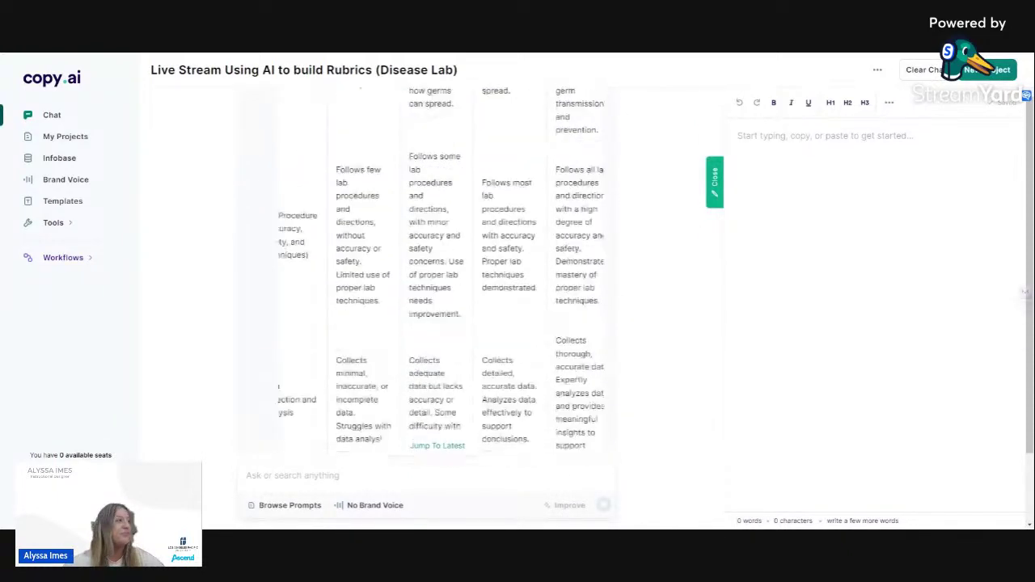
drag(417, 374, 307, 382)
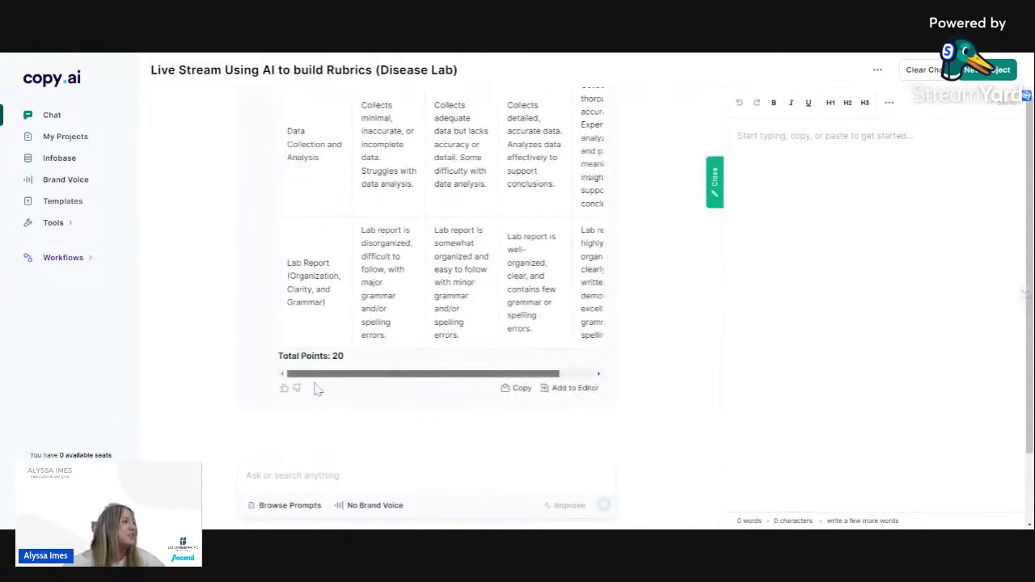
scroll(310, 388, up, 2)
scroll(335, 203, up, 3)
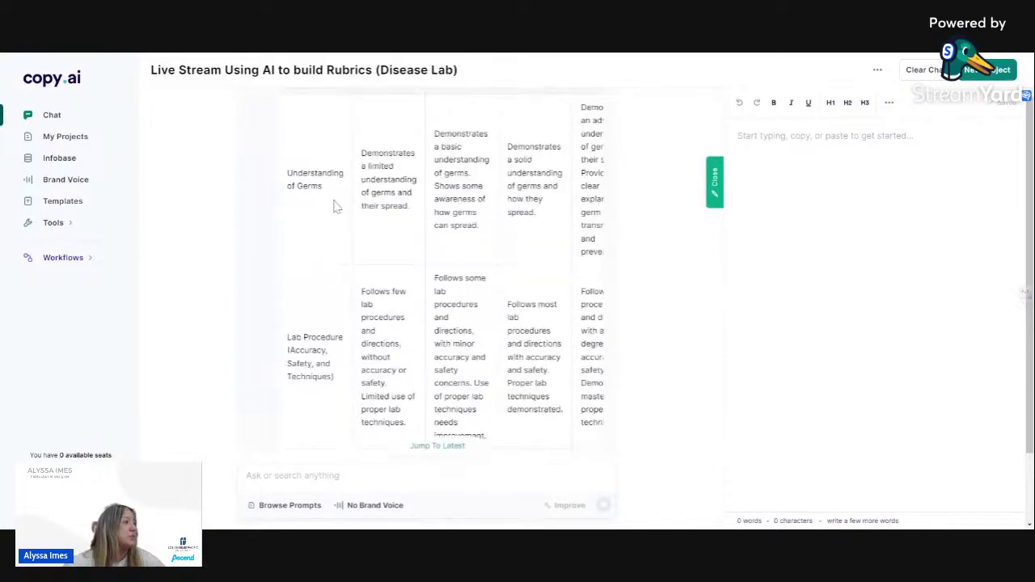
scroll(336, 187, up, 1)
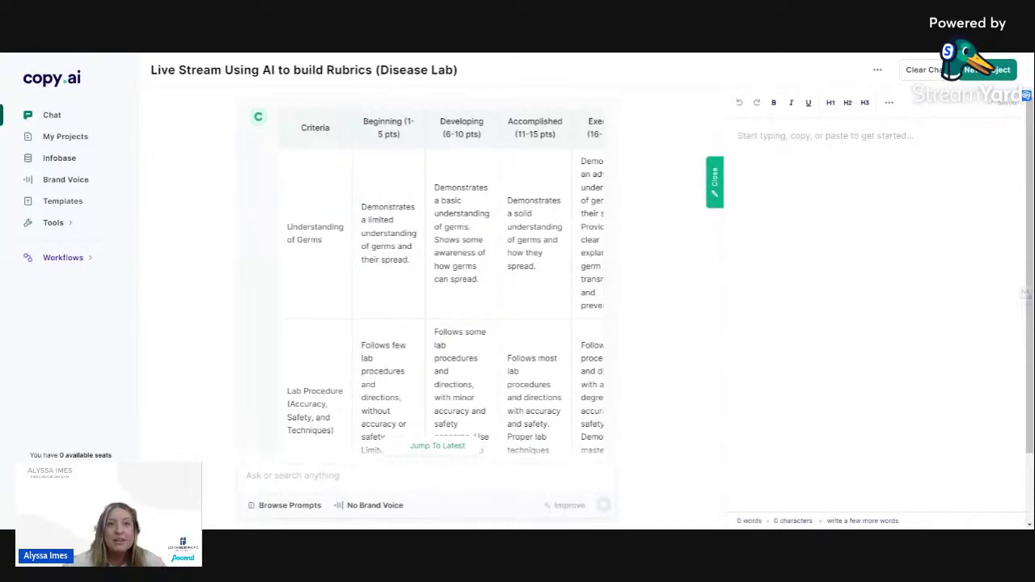
scroll(437, 283, up, 2)
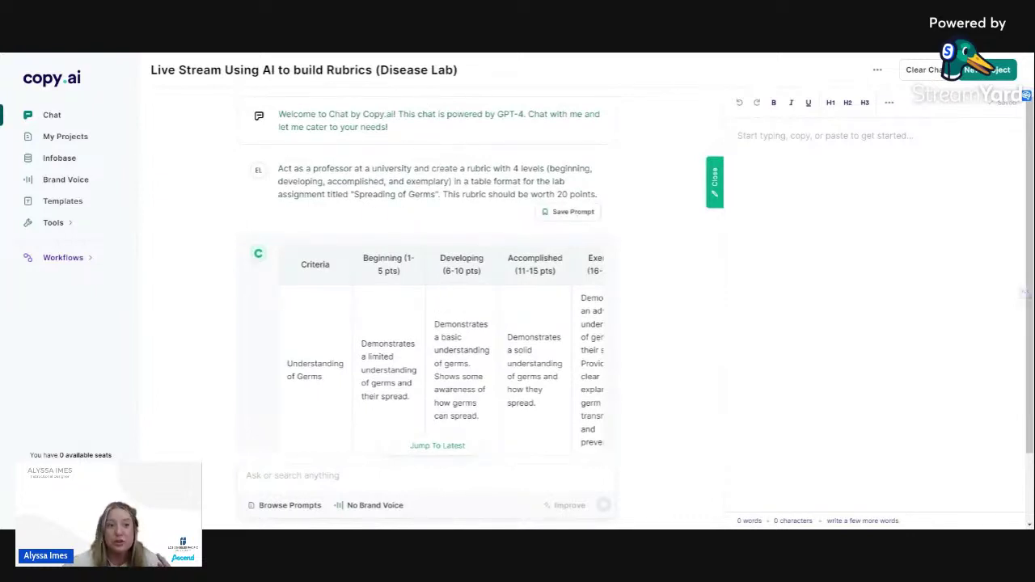
Review the rubric's criteria rows from Understanding of Germs through Lab Report, including their level descriptions.
scroll(437, 283, down, 2)
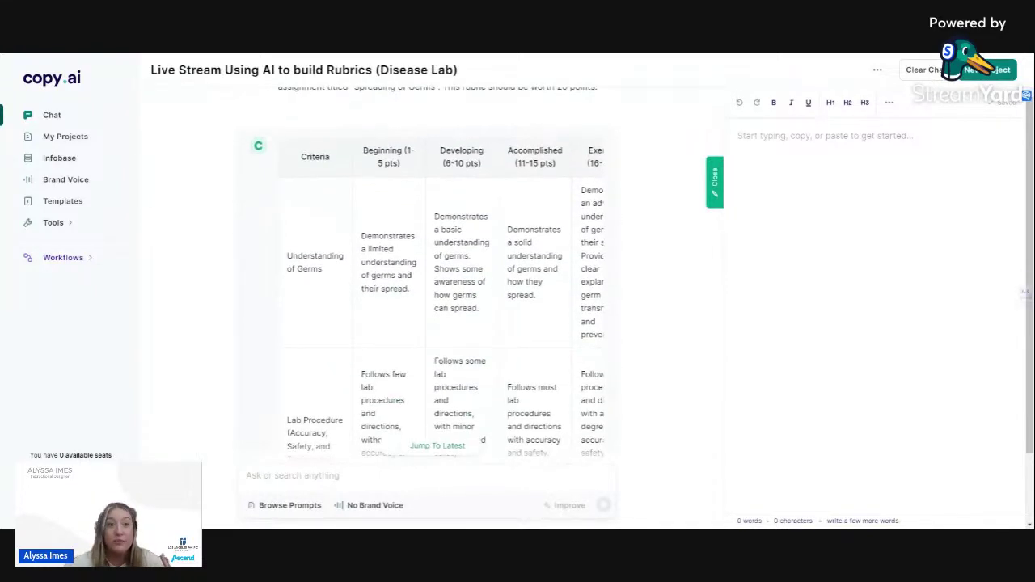
drag(288, 256, 343, 275)
scroll(331, 279, down, 3)
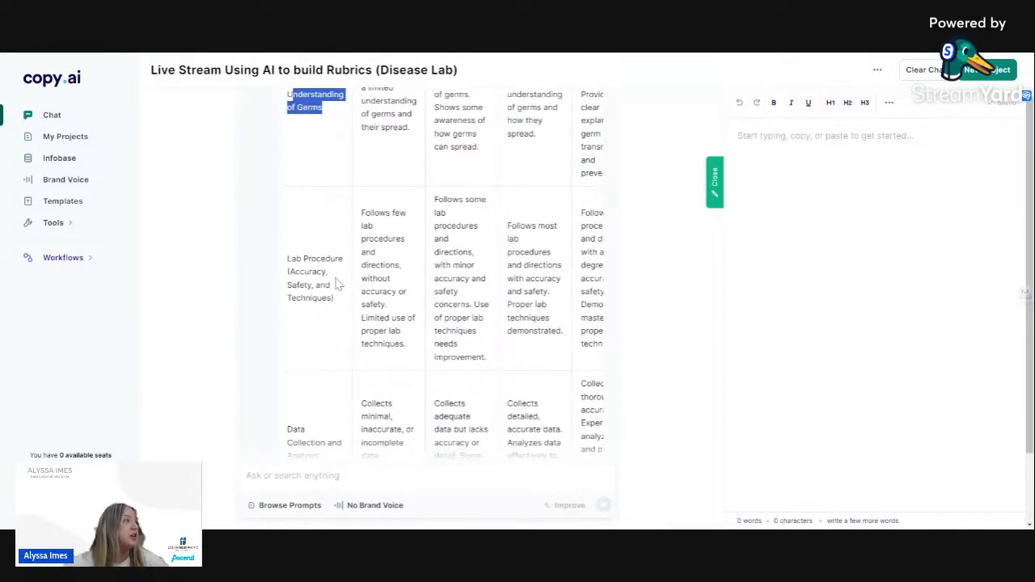
scroll(338, 287, down, 2)
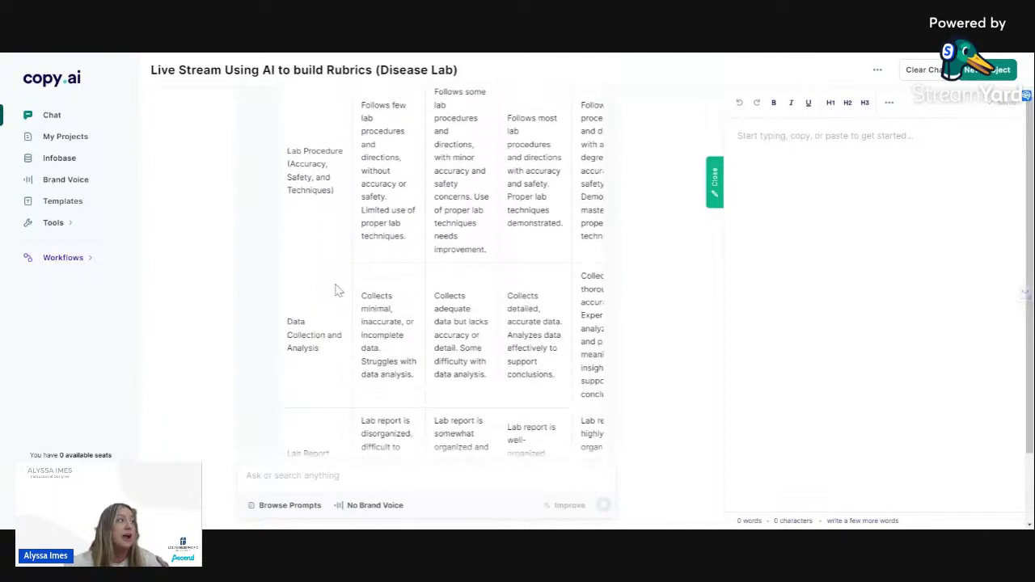
scroll(335, 285, down, 1)
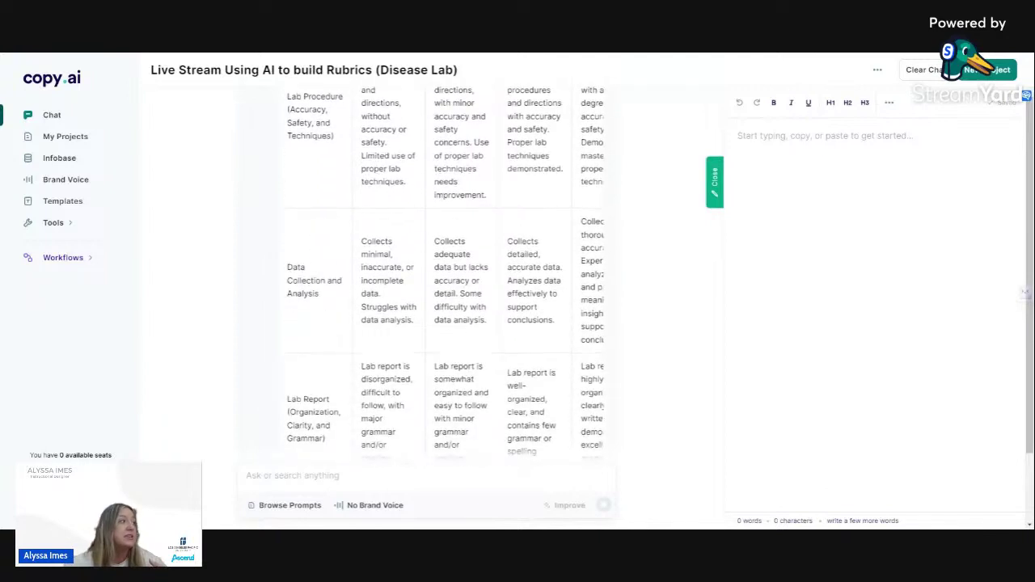
scroll(338, 291, down, 2)
scroll(441, 254, down, 1)
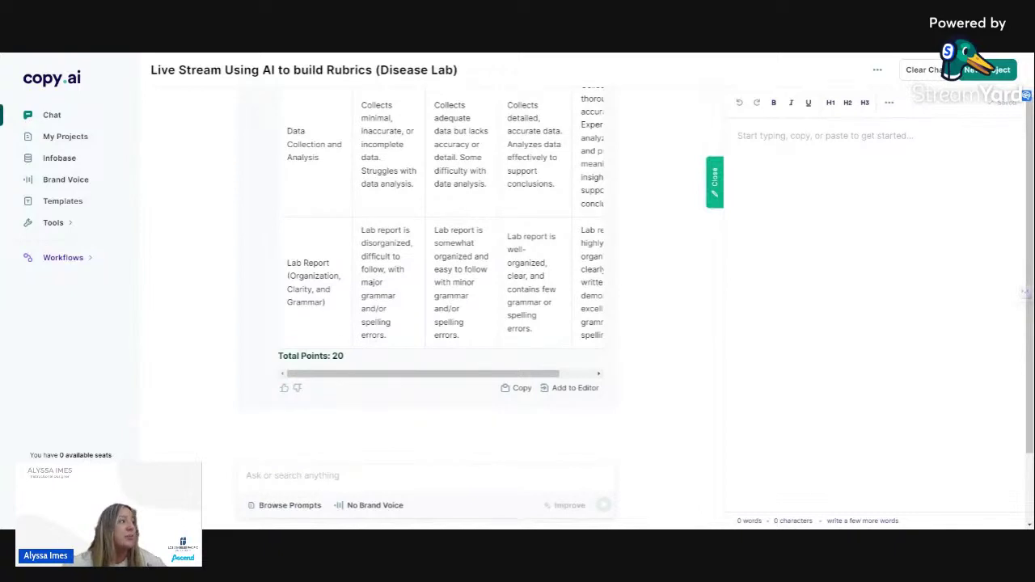
scroll(432, 316, up, 3)
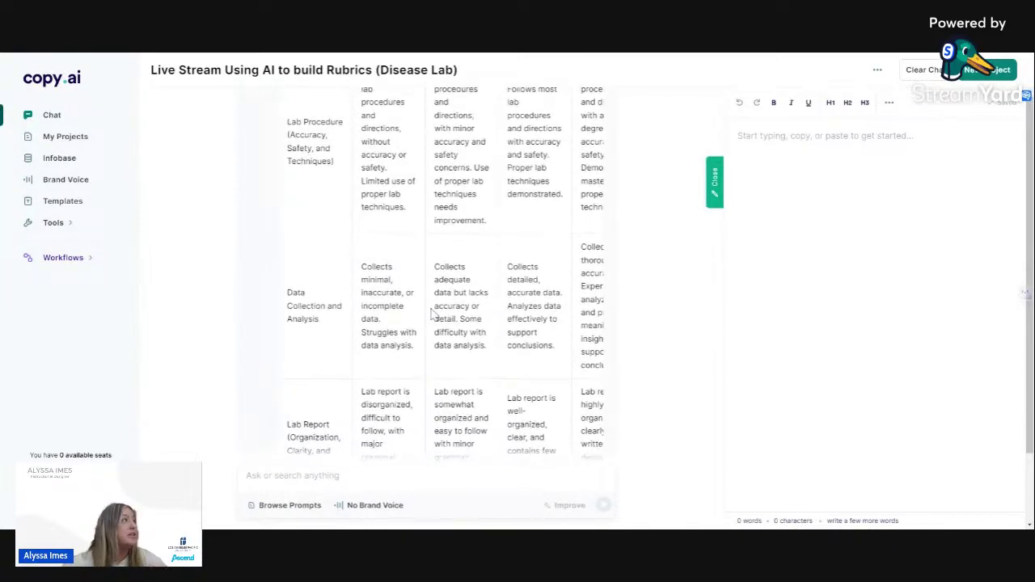
scroll(435, 314, up, 6)
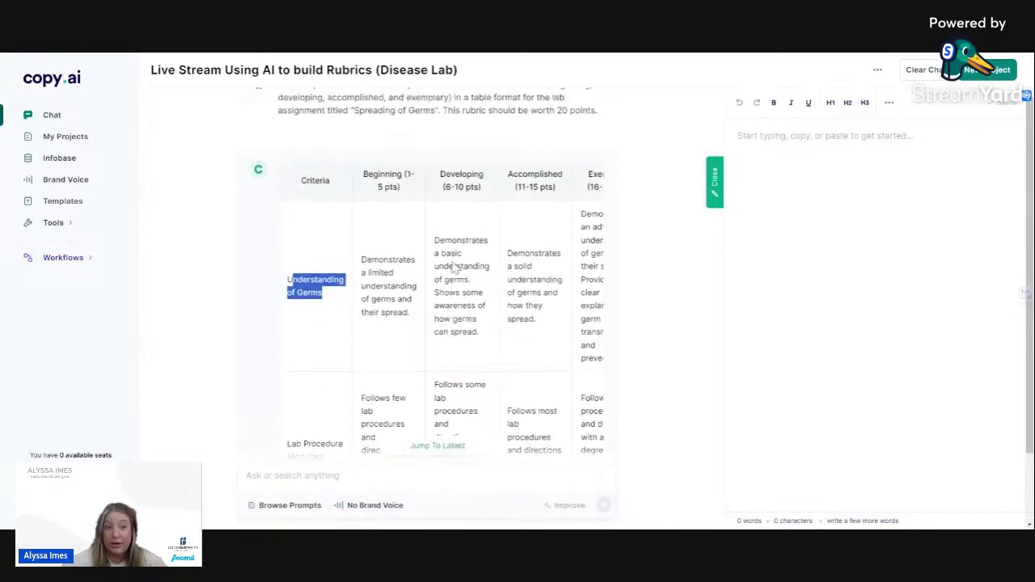
scroll(455, 267, up, 2)
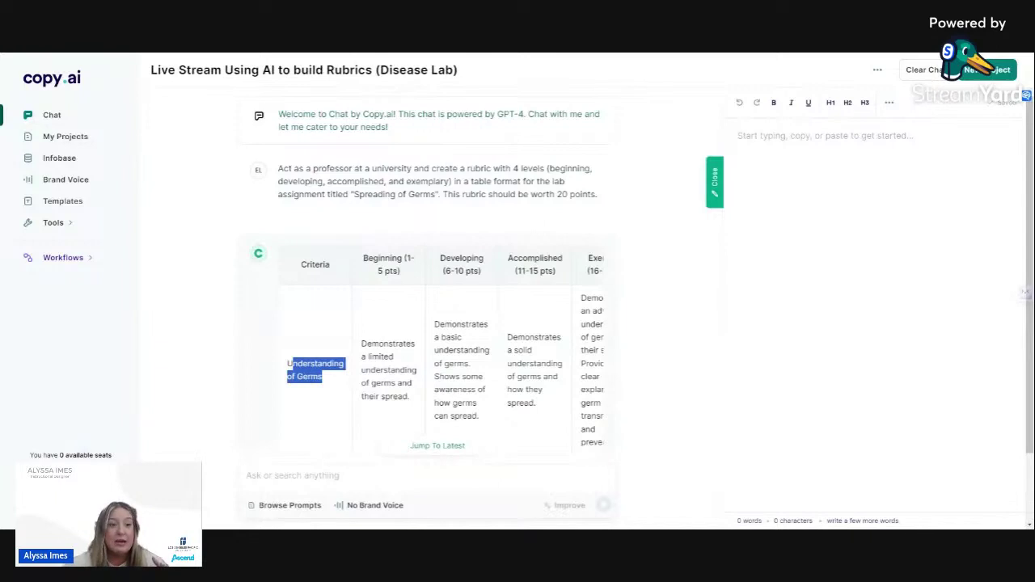
click(450, 247)
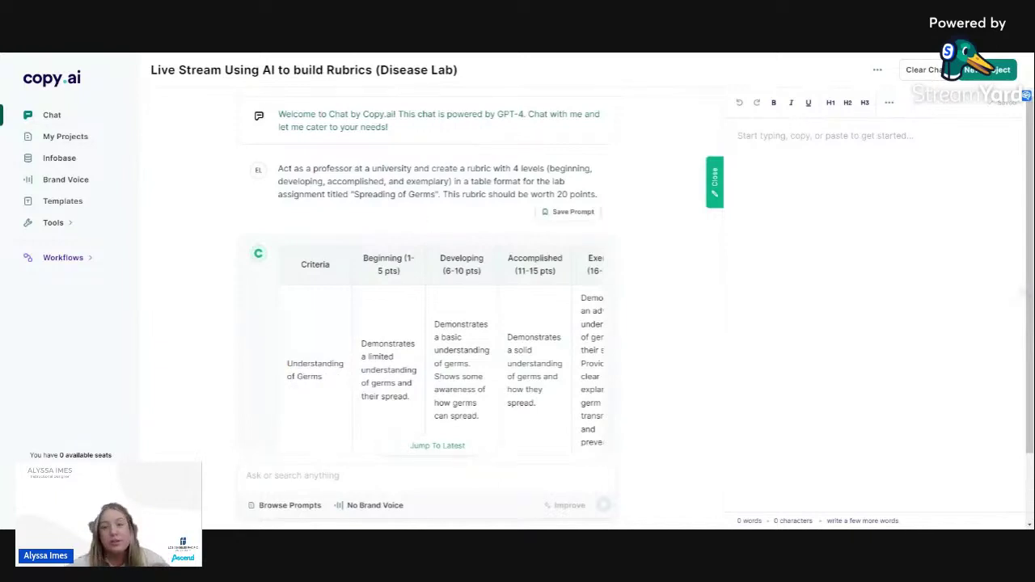
Reuse the original rubric prompt as a new message and append the lab's Objective paragraph about visually demonstrating how germs spread.
triple_click(333, 169)
key(ctrl+c)
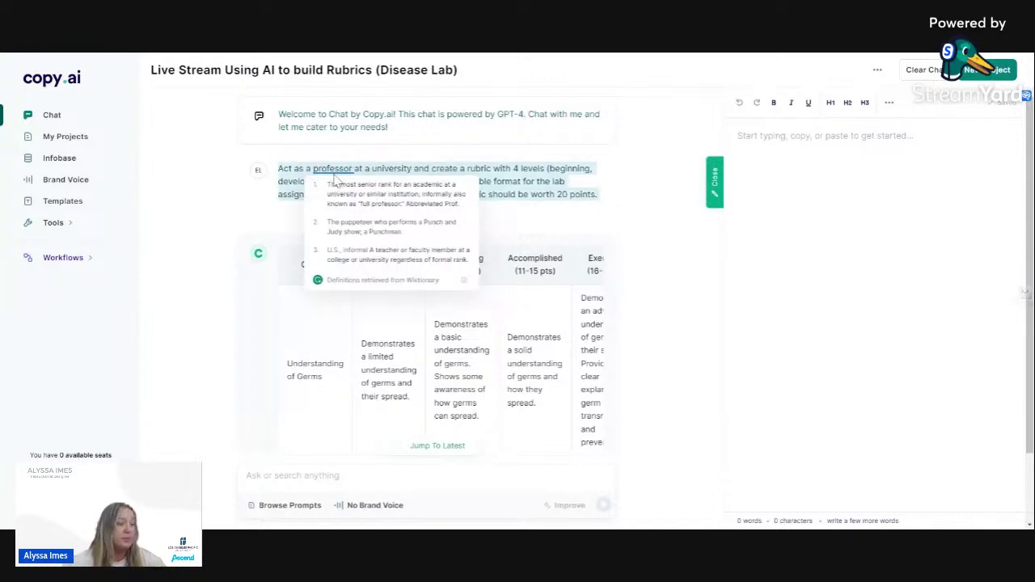
click(325, 474)
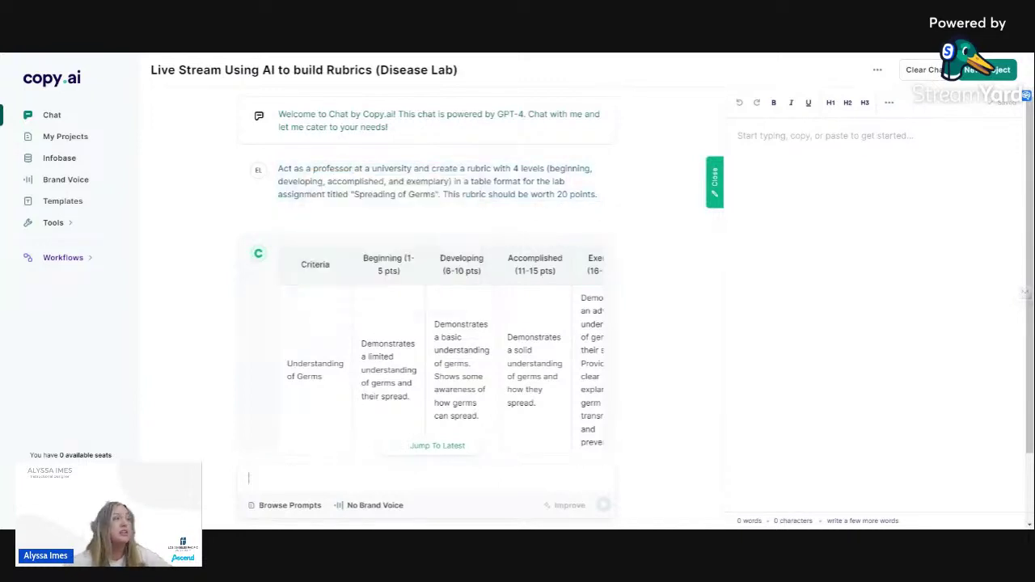
key(ctrl+v)
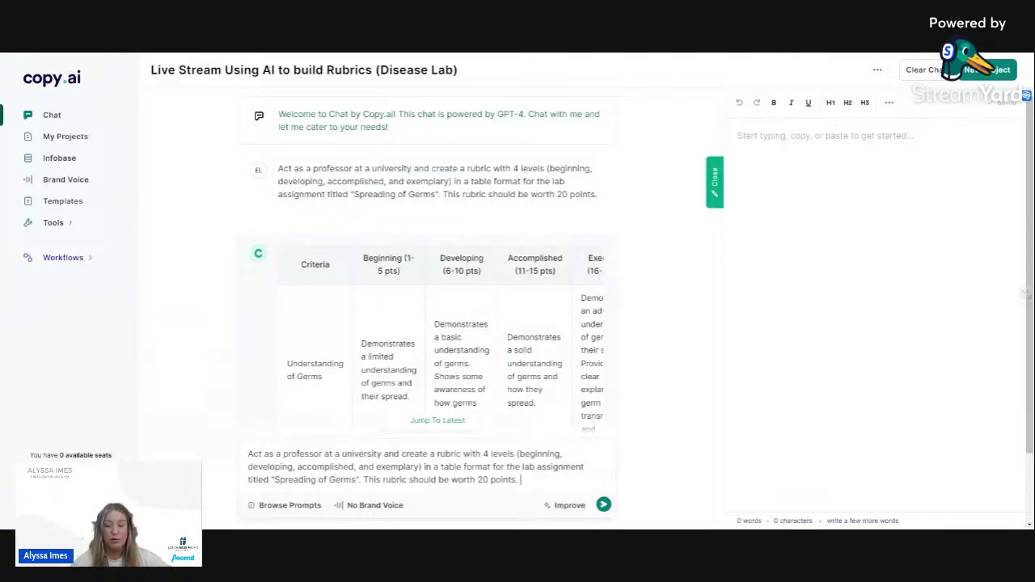
text(Objective: The objective of this experiment is to visually demonstrate how germs can spread from one surface to another using glitter or pepper as a proxy for germs. Through this hands-on activity, you will gain a better understanding of the importance of proper hygiene practices and the significance of preventing the spread of germs.)
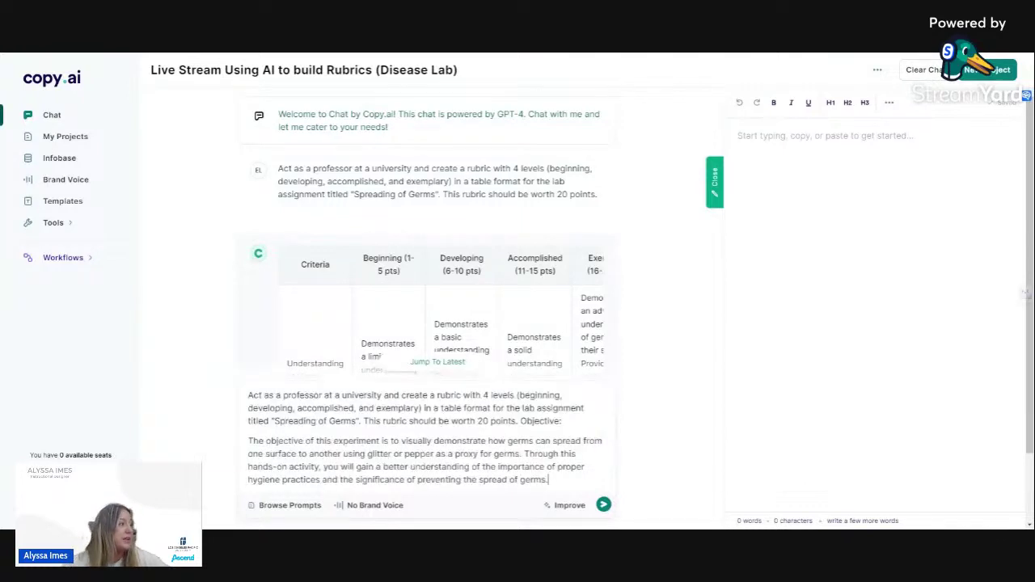
Append the lab's Introduction paragraph on proper hand hygiene after the objective and submit the expanded prompt.
drag(248, 441, 379, 441)
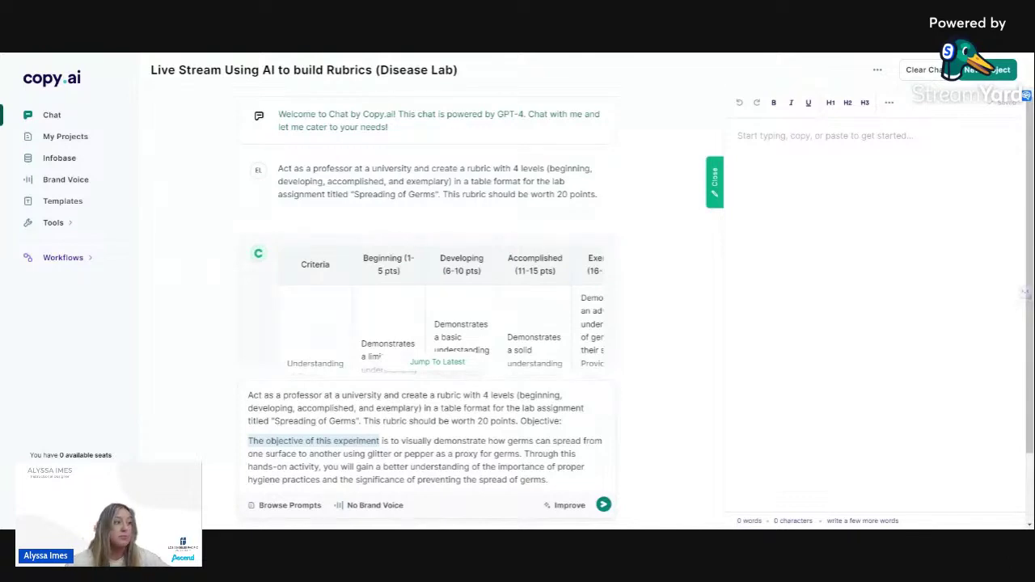
click(549, 479)
text(Introduction:  Proper hand hygiene is crucial due to its vital role in preventing the spread of infectious diseases. Our hands come into contact with various surfaces throughout the day, accumulating bacteria, viruses, and other pathogens. By consistently washing our hands with soap and water or using hand sanitizers, we effectively remove harmful microorganisms, reducing the risk of transmitting illnesses to ourselves and others. Maintaining good hand hygiene is an essential preventive measure, especially during outbreaks or pandemics, as it serves as a simple yet powerful barrier against the transmission of infectious agents, safeguarding public health and well-being.)
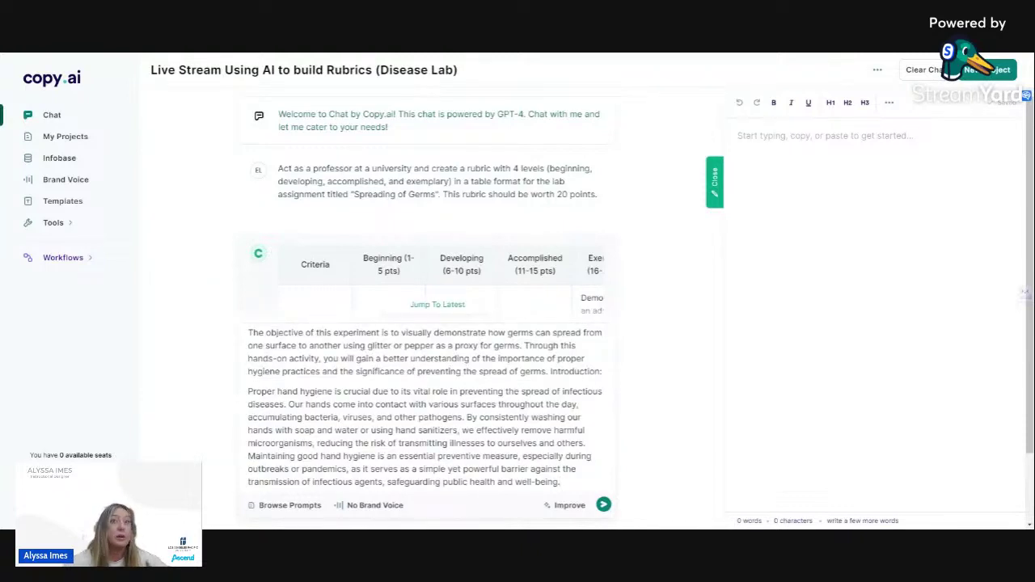
scroll(425, 408, up, 2)
scroll(426, 409, down, 2)
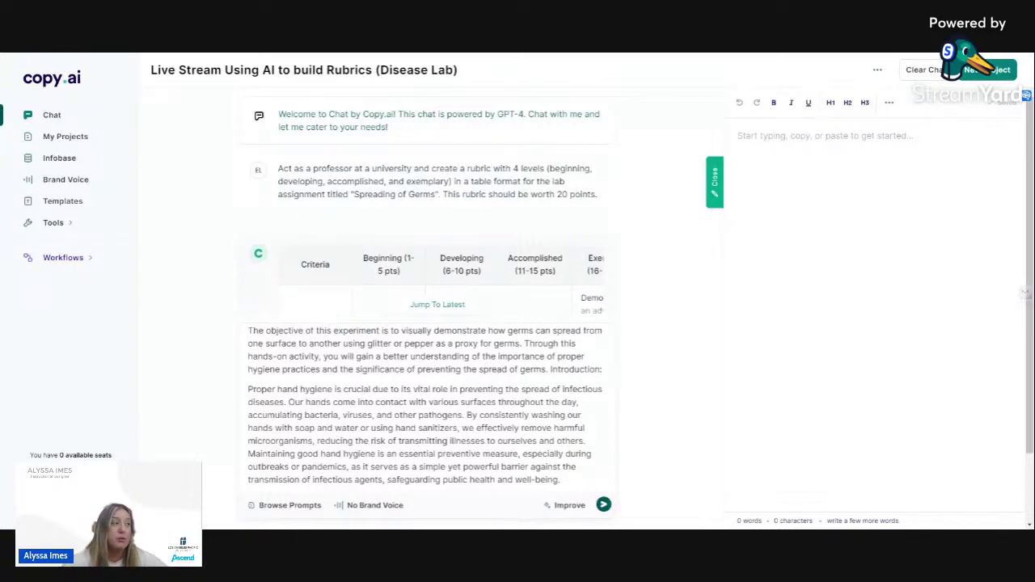
key(Return)
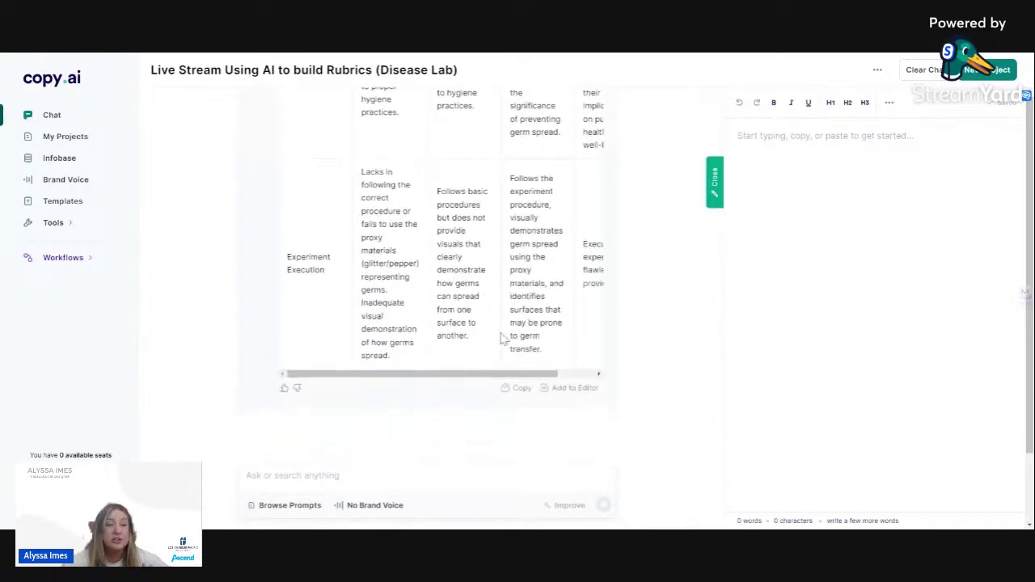
Examine the new rubric's criteria, including Understanding of Objective, Experiment Execution, Hand Hygiene Practices and Lab Report.
scroll(486, 323, up, 3)
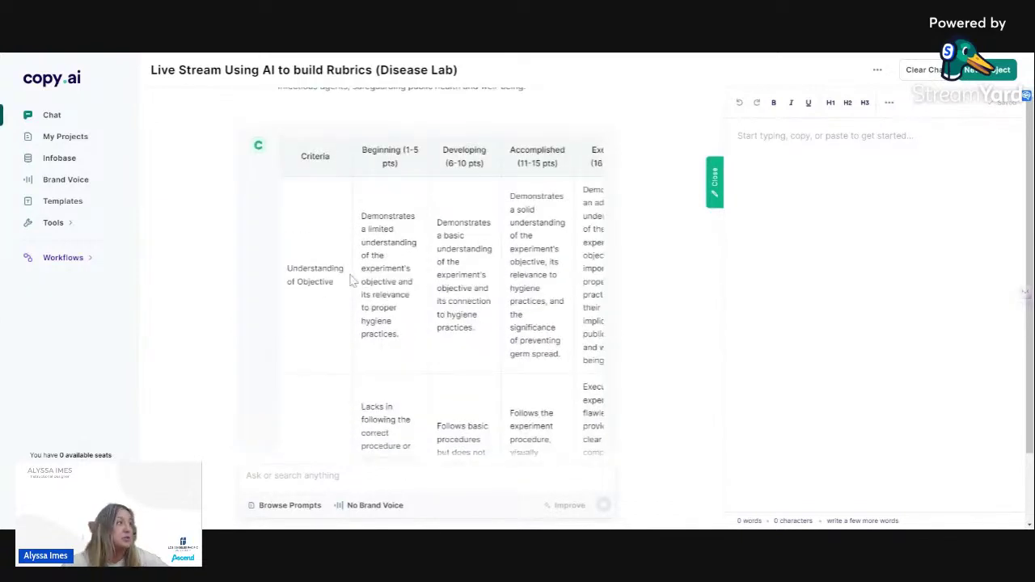
scroll(503, 243, down, 4)
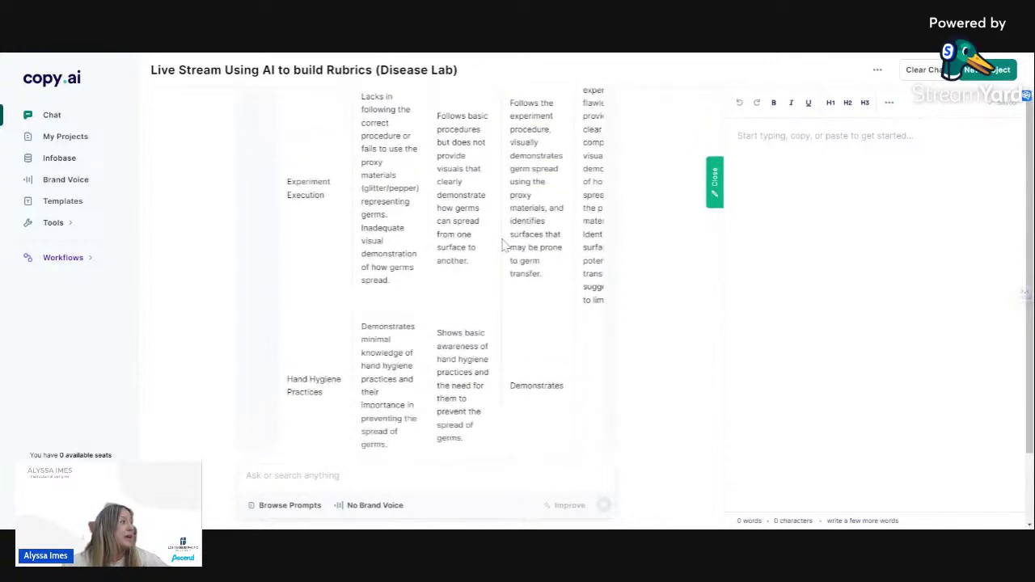
scroll(502, 242, down, 1)
scroll(472, 305, up, 3)
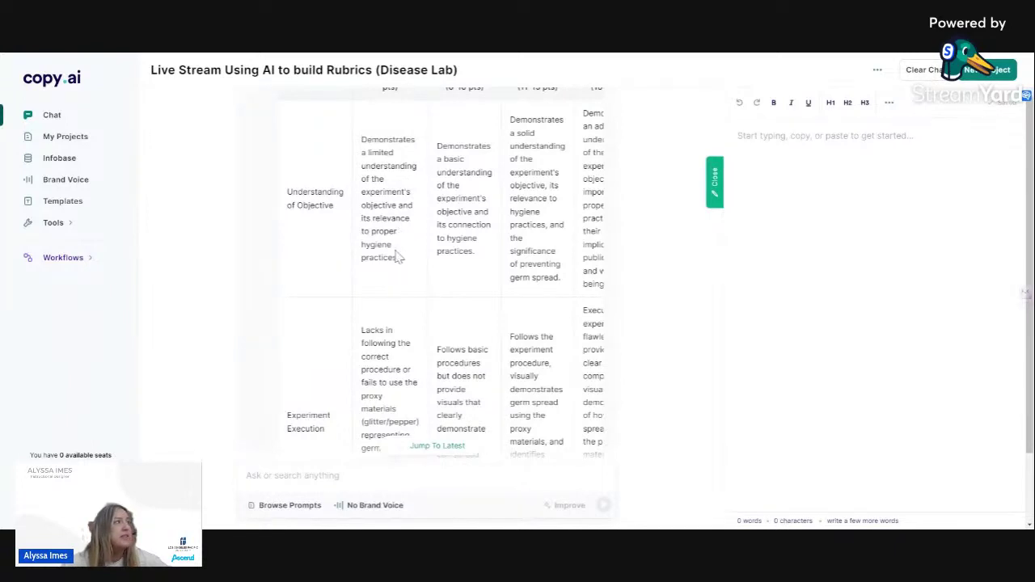
scroll(402, 259, down, 2)
scroll(402, 259, down, 5)
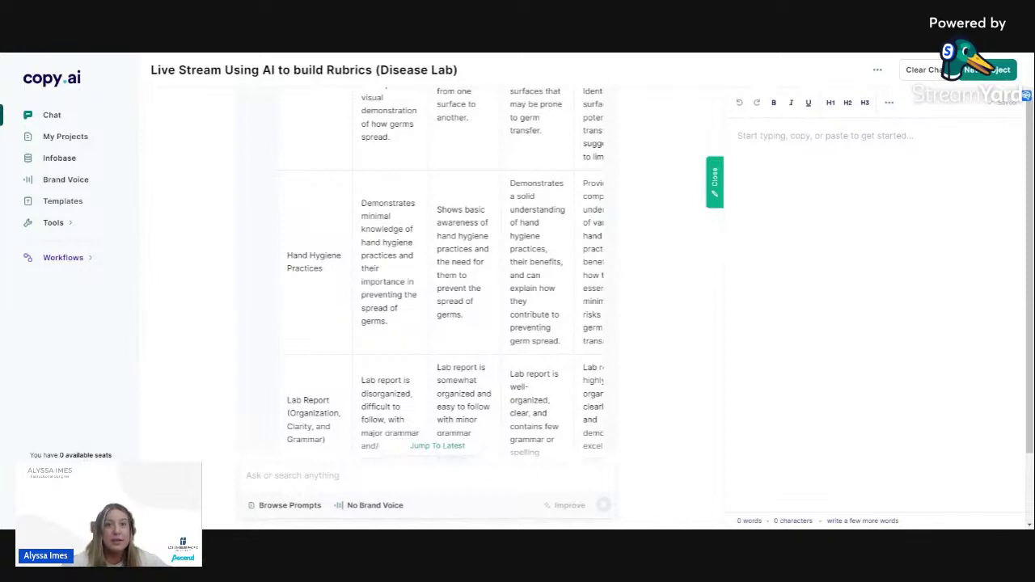
scroll(435, 275, down, 2)
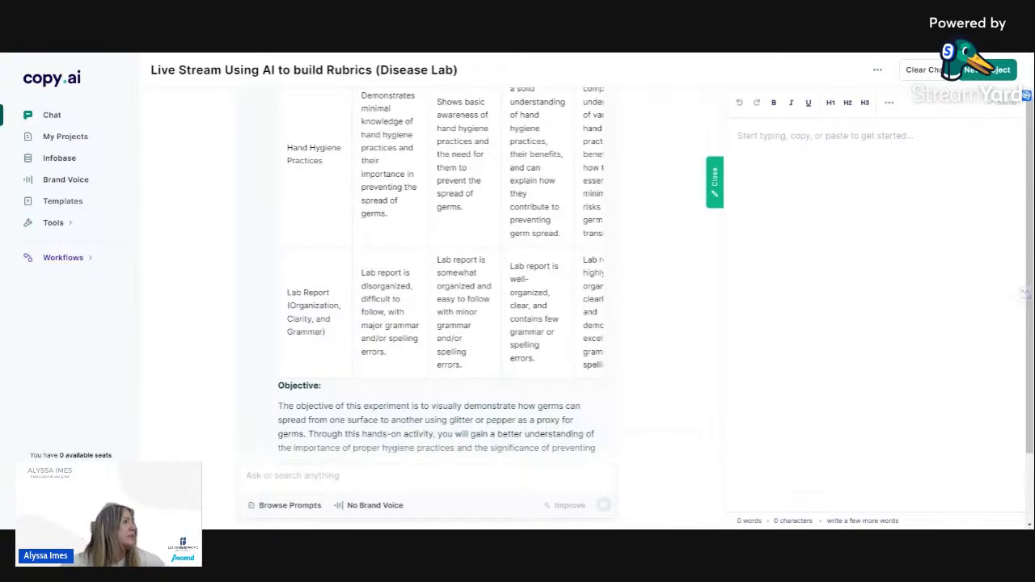
scroll(434, 327, up, 1)
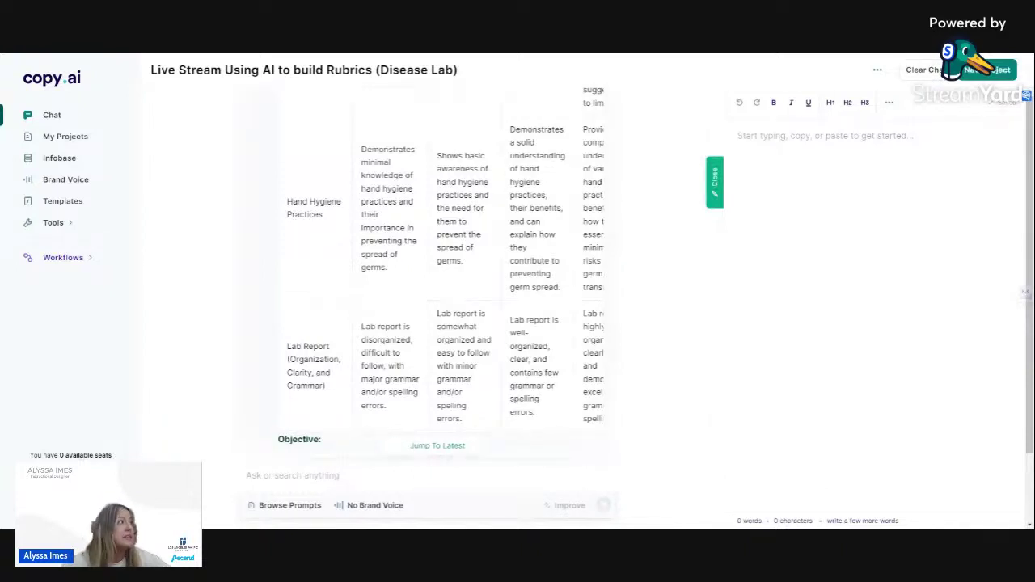
Review the Hand Hygiene Practices and Lab Report rows and the Objective and Introduction text below the rubric.
scroll(372, 267, down, 1)
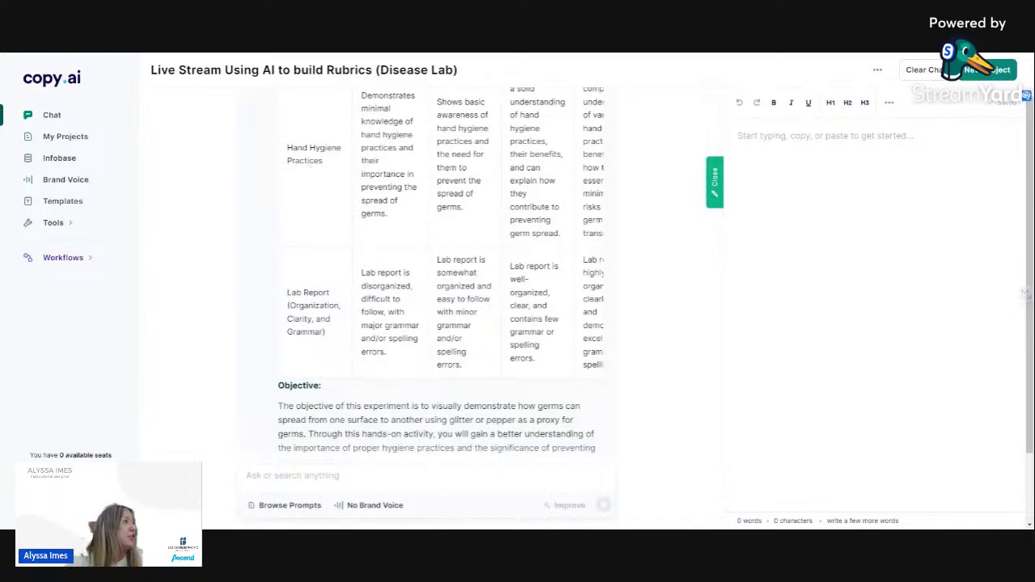
drag(287, 148, 348, 166)
scroll(373, 217, down, 2)
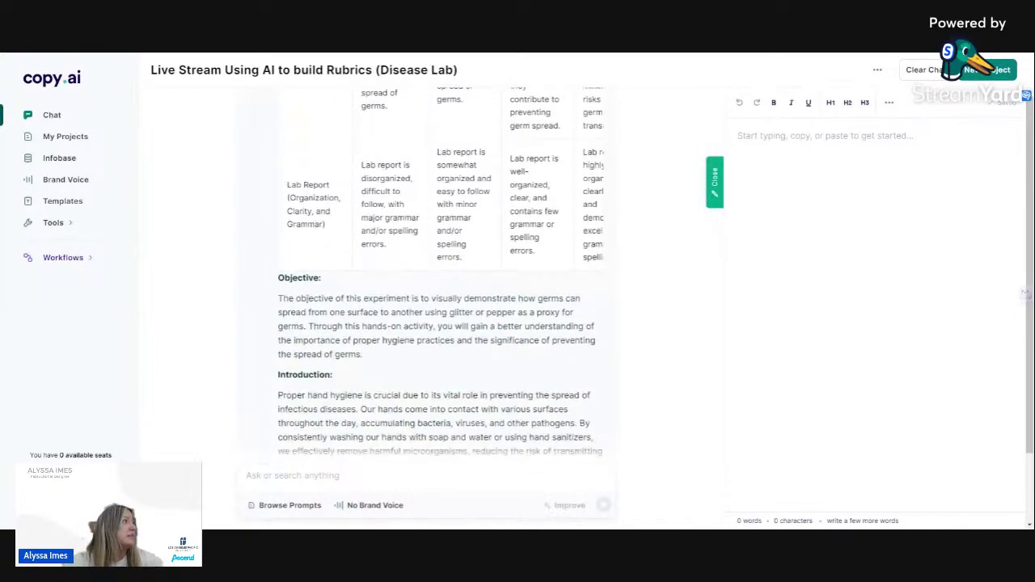
scroll(372, 412, down, 2)
scroll(372, 412, up, 4)
scroll(385, 410, down, 5)
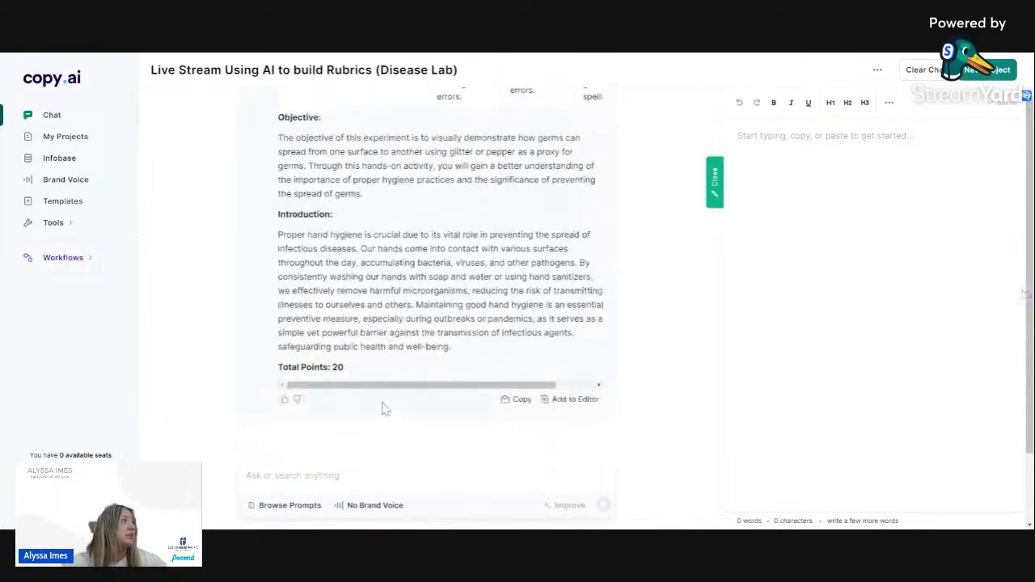
Examine the Exemplary (16-20 pts) descriptions for every criterion, from Lab Report up to Understanding of Objective.
drag(381, 387, 474, 388)
scroll(380, 248, up, 4)
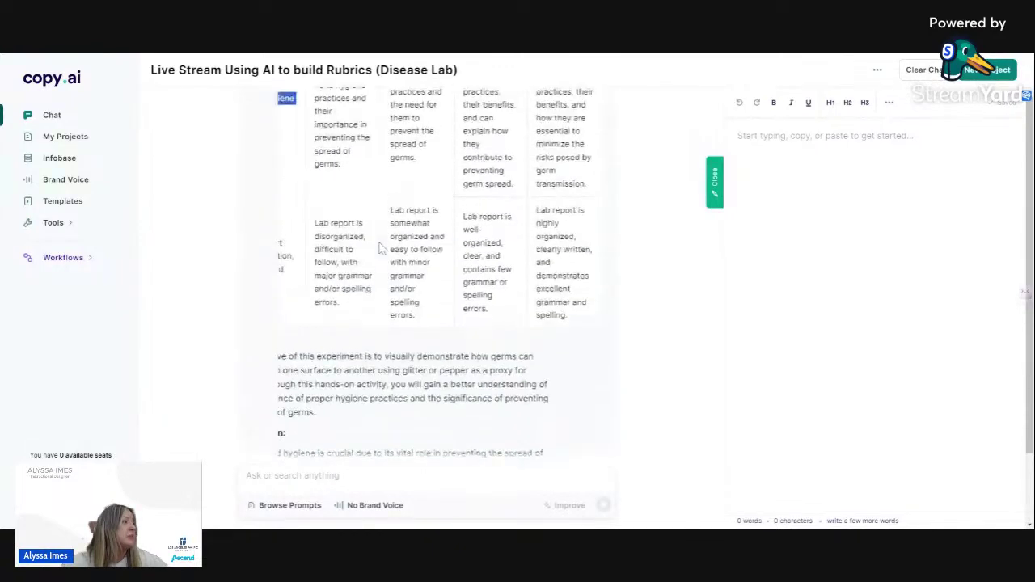
scroll(380, 248, up, 2)
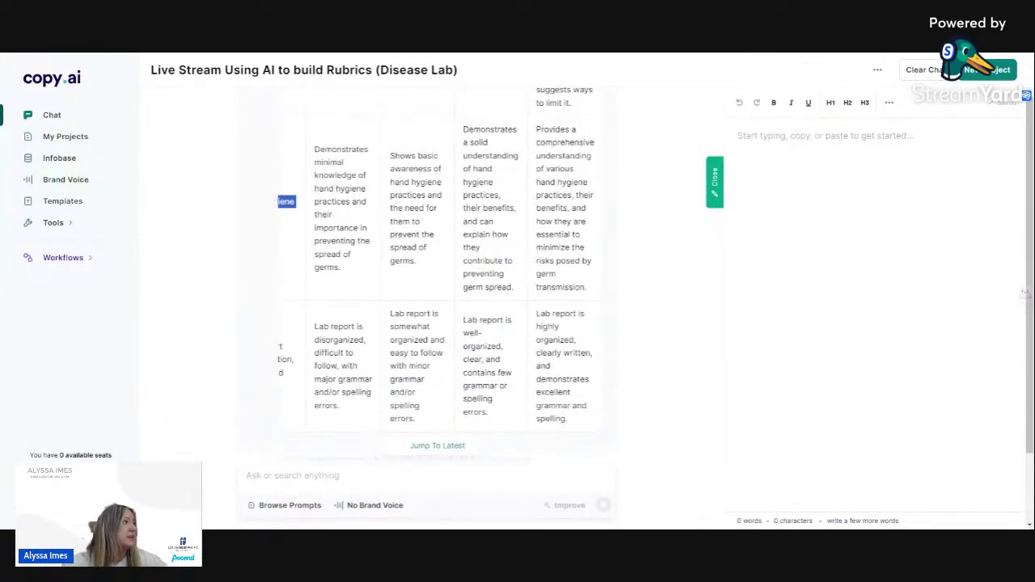
drag(536, 129, 555, 130)
click(555, 130)
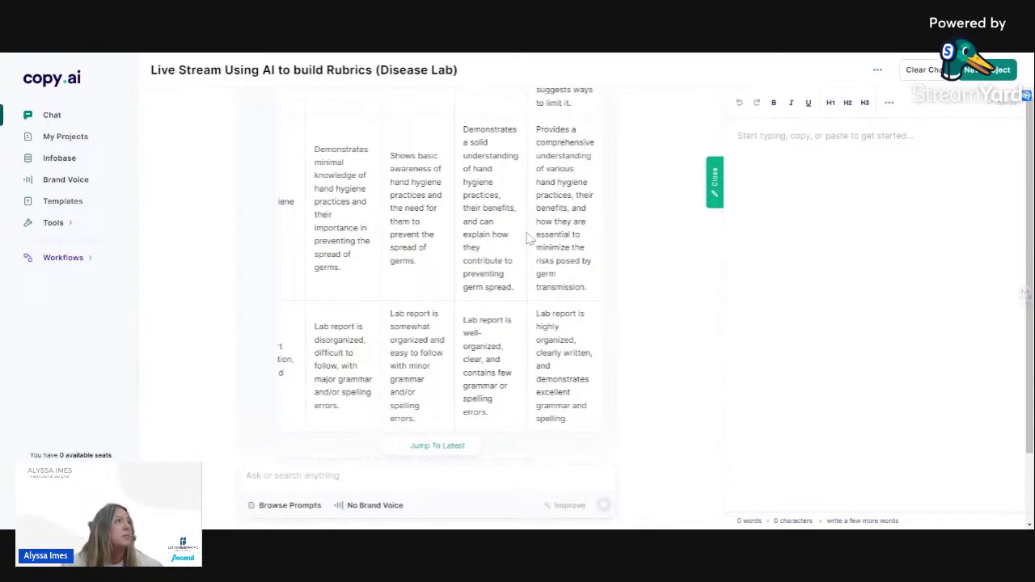
scroll(531, 235, up, 1)
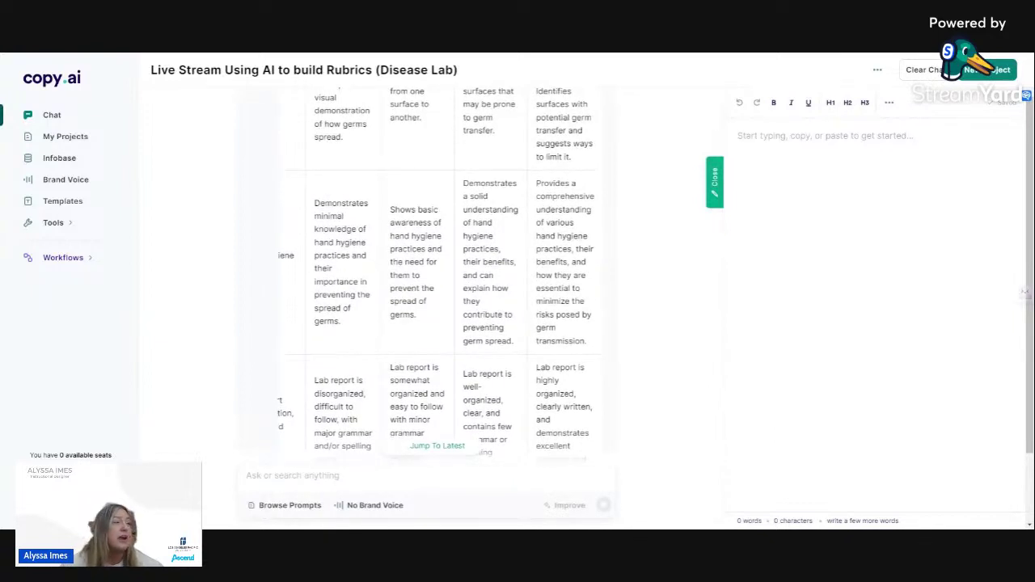
scroll(437, 273, up, 3)
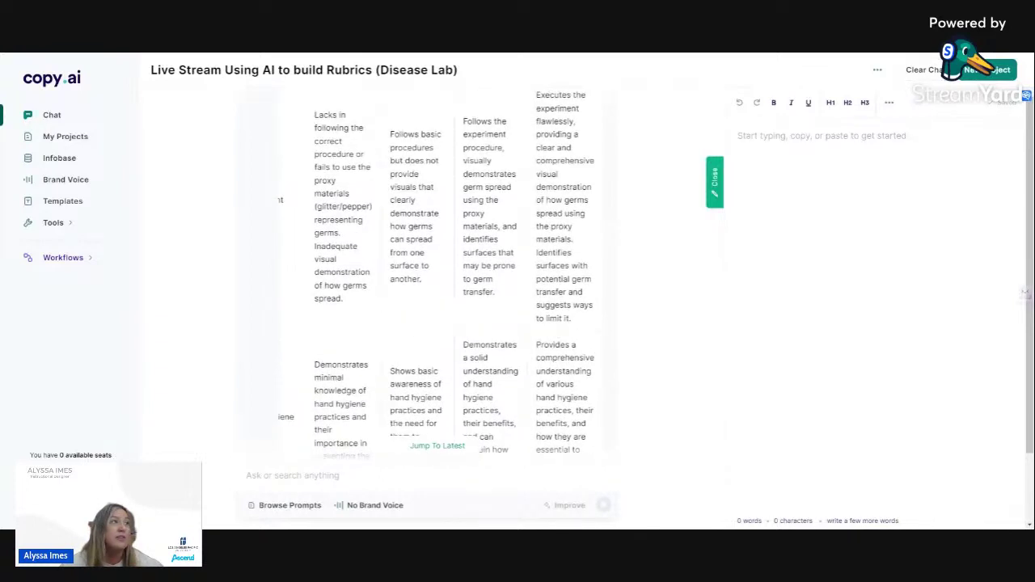
scroll(437, 274, up, 1)
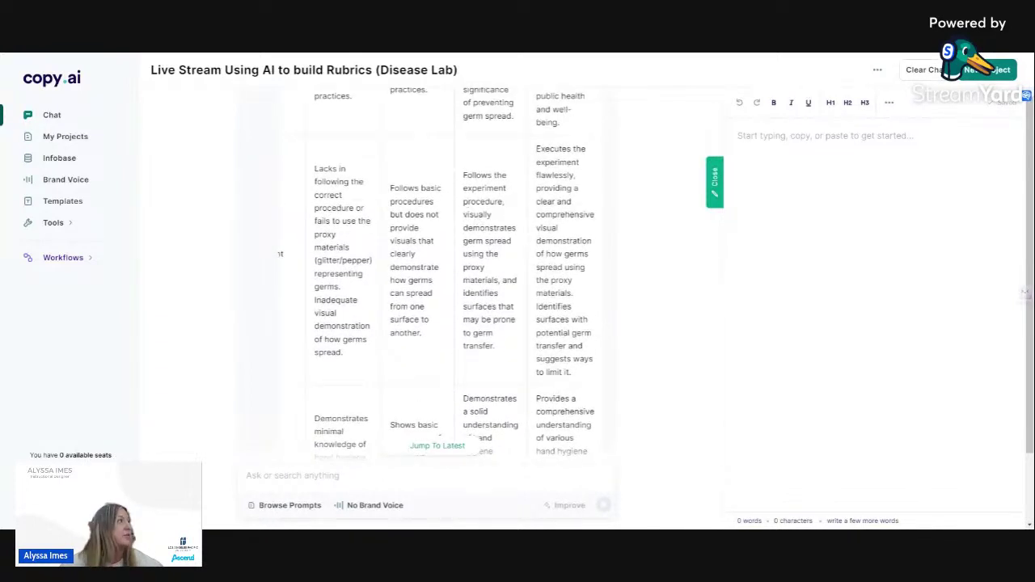
scroll(436, 273, up, 4)
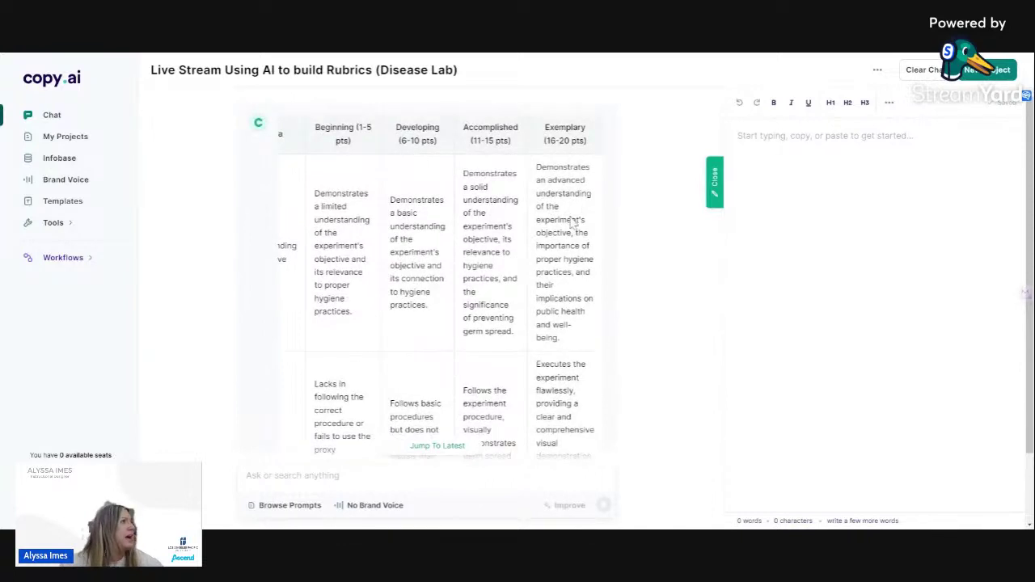
scroll(571, 250, down, 4)
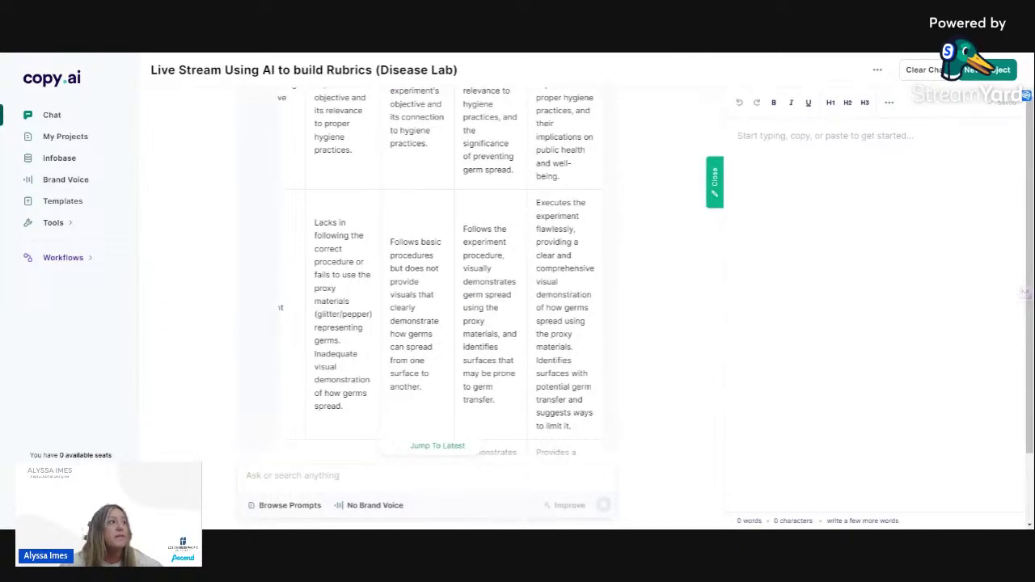
drag(593, 296, 536, 204)
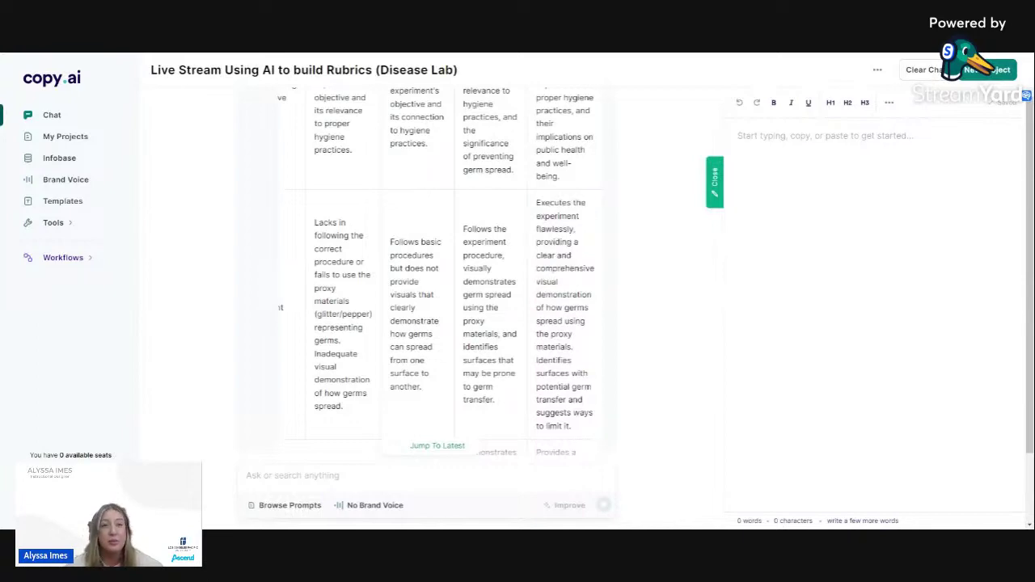
Return to the rubric's criteria names and check the Experiment Execution row against its neighbouring rows.
scroll(534, 243, down, 1)
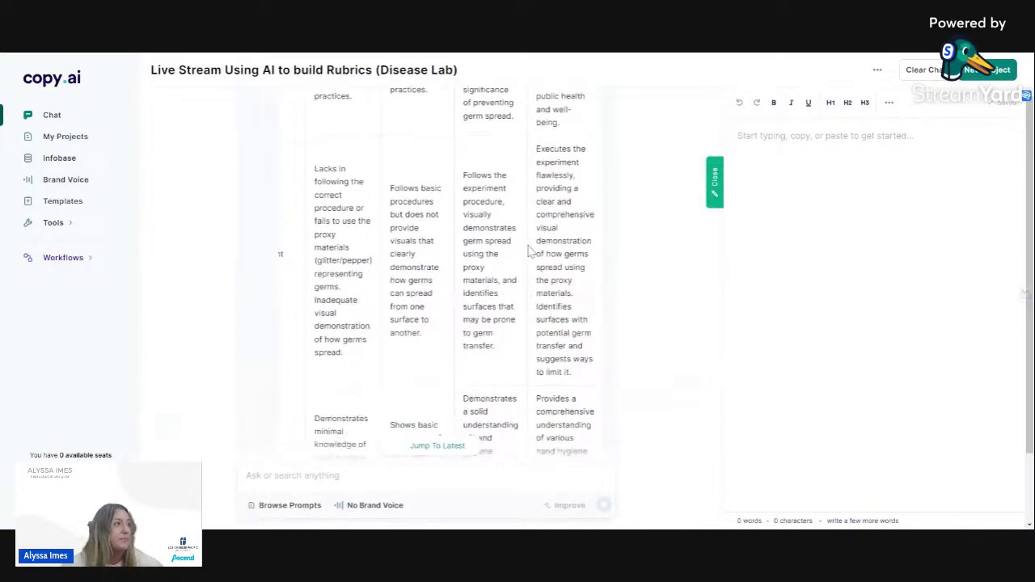
scroll(530, 257, down, 2)
scroll(530, 258, down, 6)
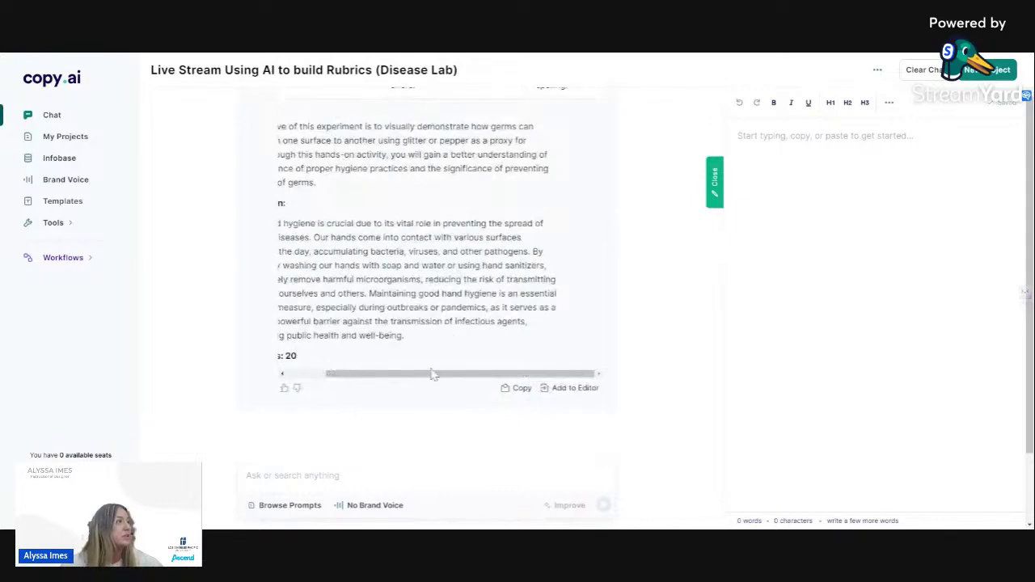
drag(427, 380, 276, 374)
scroll(328, 258, up, 5)
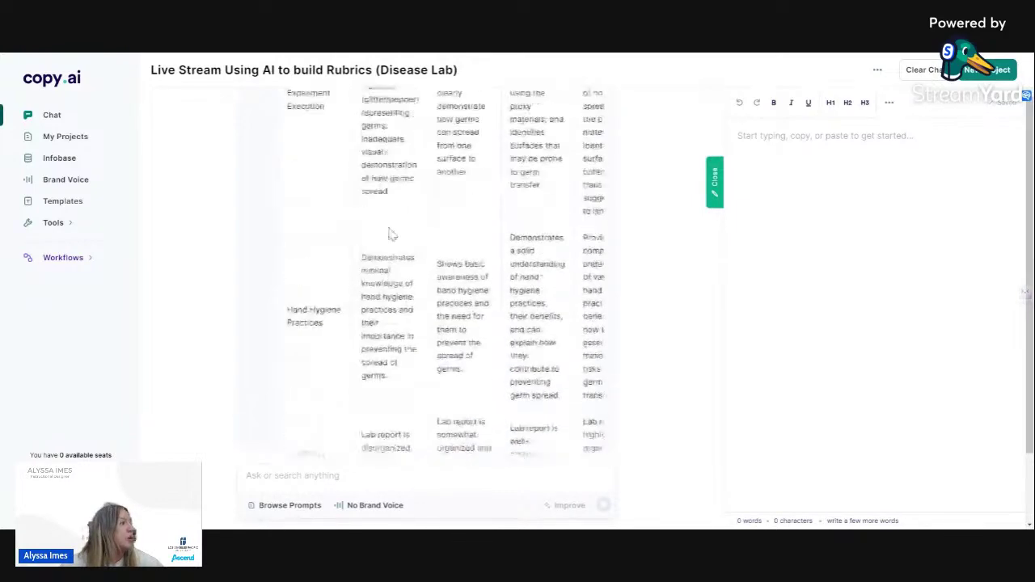
scroll(287, 133, up, 2)
scroll(324, 204, down, 3)
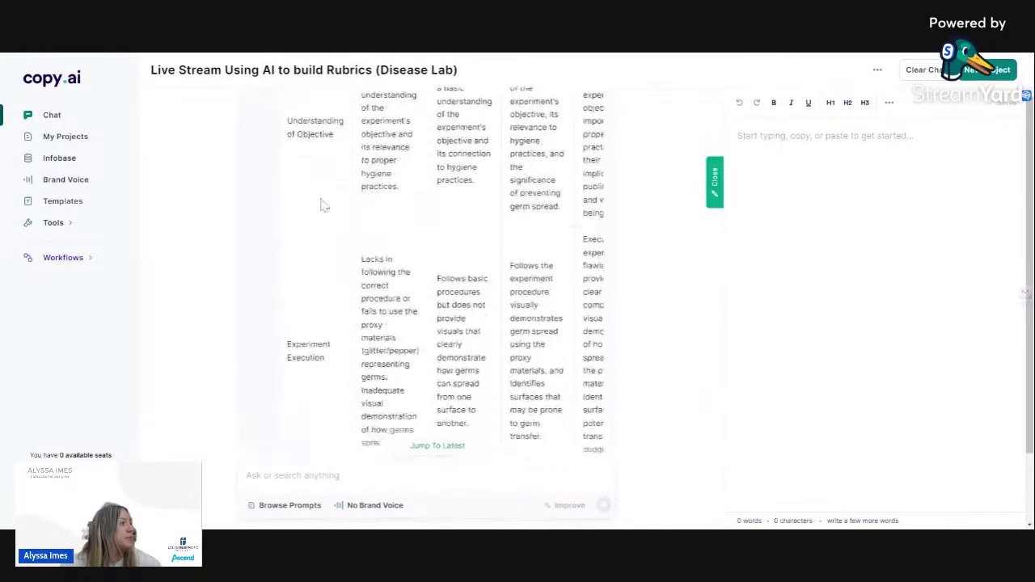
drag(290, 306, 333, 316)
scroll(335, 320, down, 3)
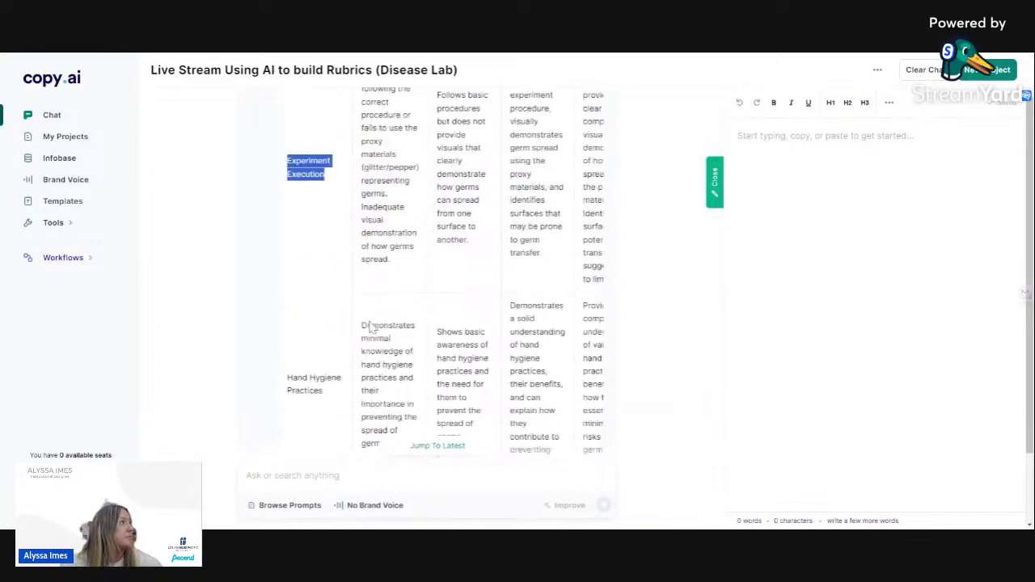
Begin a new chat message reading "Can you remove this criteria".
click(315, 477)
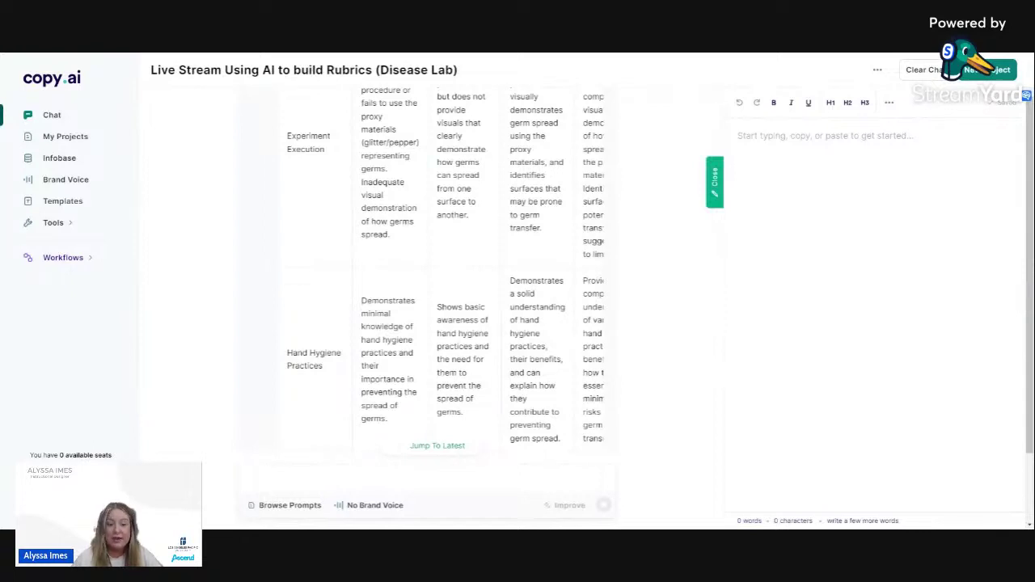
text(Can you)
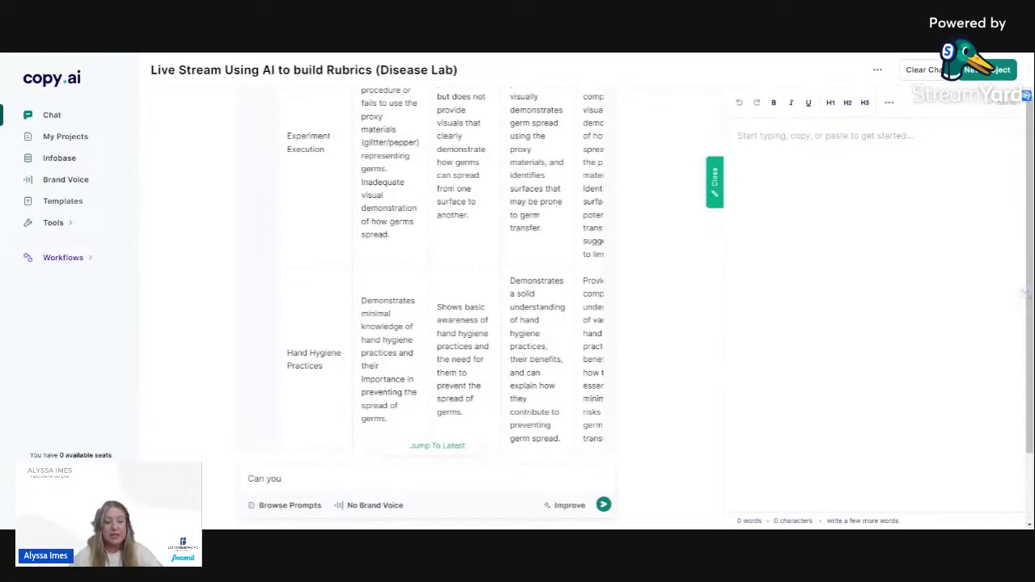
text( remove thi)
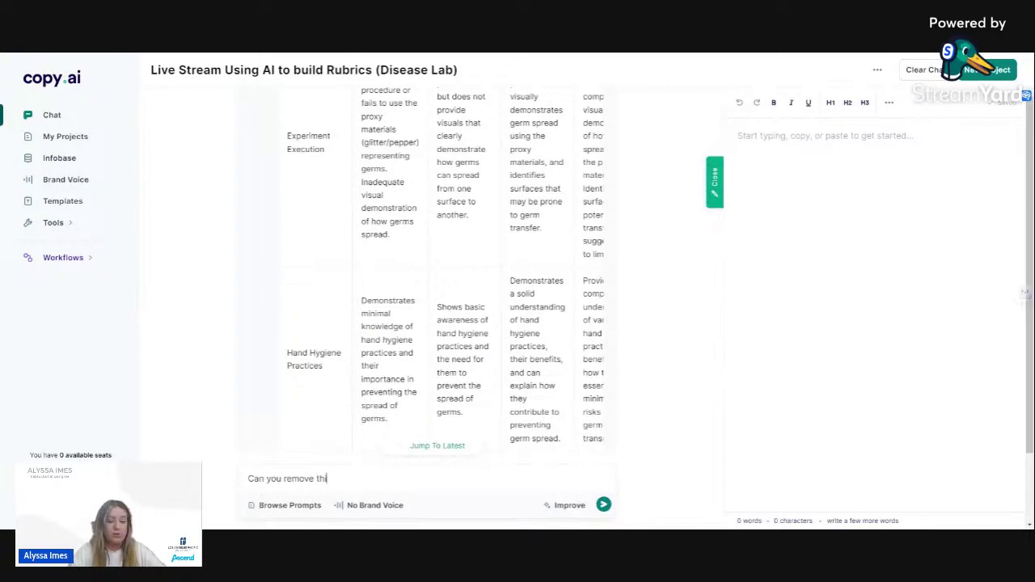
text(s criteria )
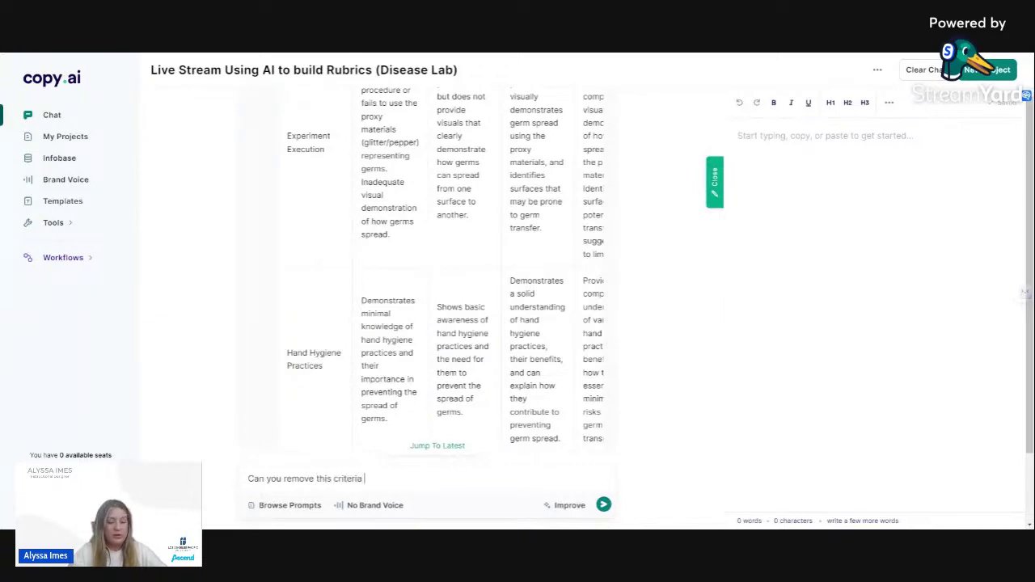
text(")
text(Introduction:  Proper hand hygiene is crucial due to its vital role in preventing the spread of infectious diseases. Our hands come into contact with various surfaces throughout the day, accumulating bacteria, viruses, and other pathogens. By consistently washing our hands with soap and water or using hand sanitizers, we effectively remove harmful microorganisms, reducing the risk of transmitting illnesses to ourselves and others. Maintaining good hand hygiene is an essential preventive measure, especially during outbreaks or pandemics, as it serves as a simple yet powerful barrier against the transmission of infectious agents, safeguarding public health and well-being.)
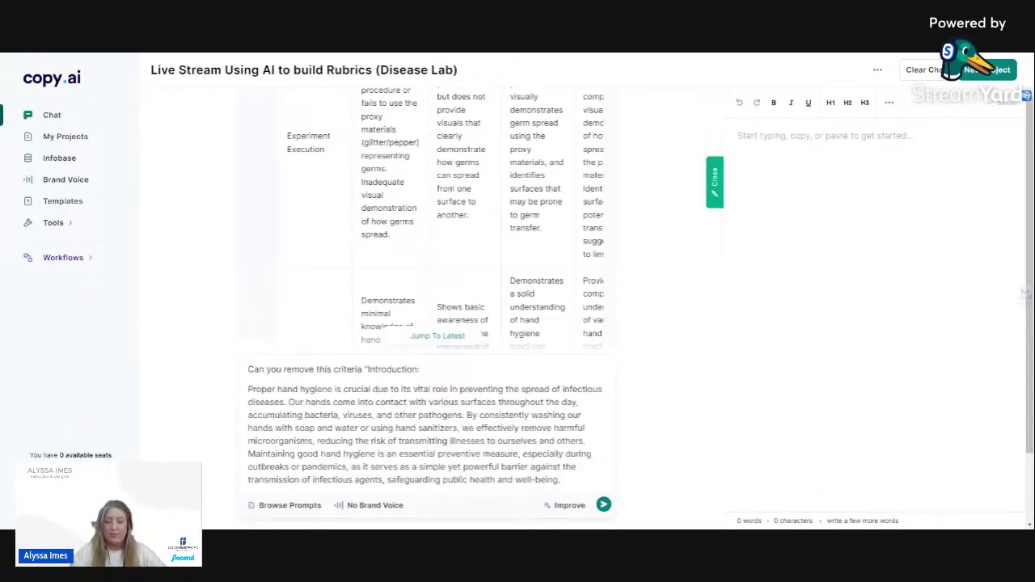
drag(561, 480, 368, 369)
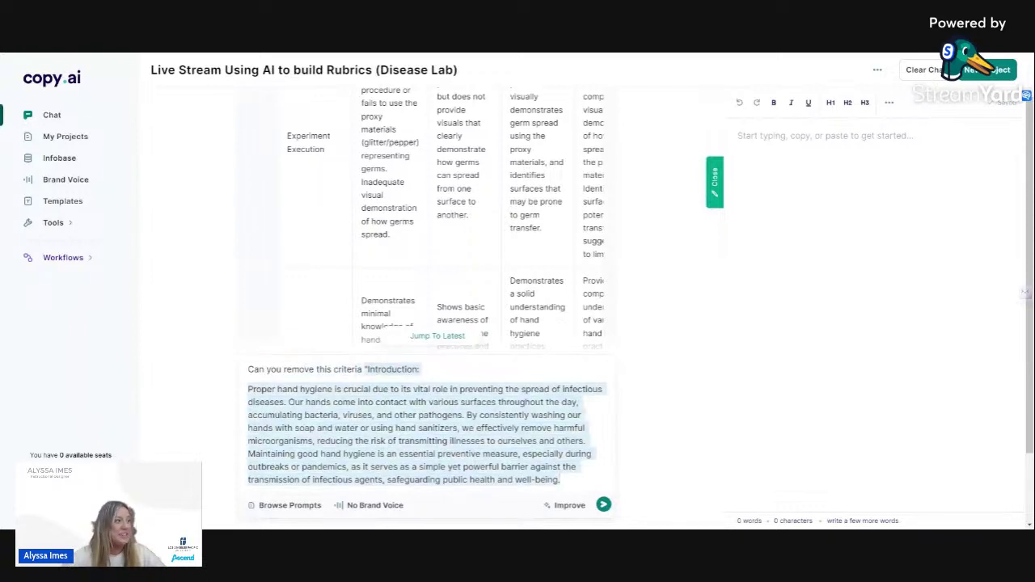
key(BackSpace)
Complete the request with the criterion name "Experiment Execution" in quotation marks, copied from the rubric, and submit it.
scroll(342, 296, up, 3)
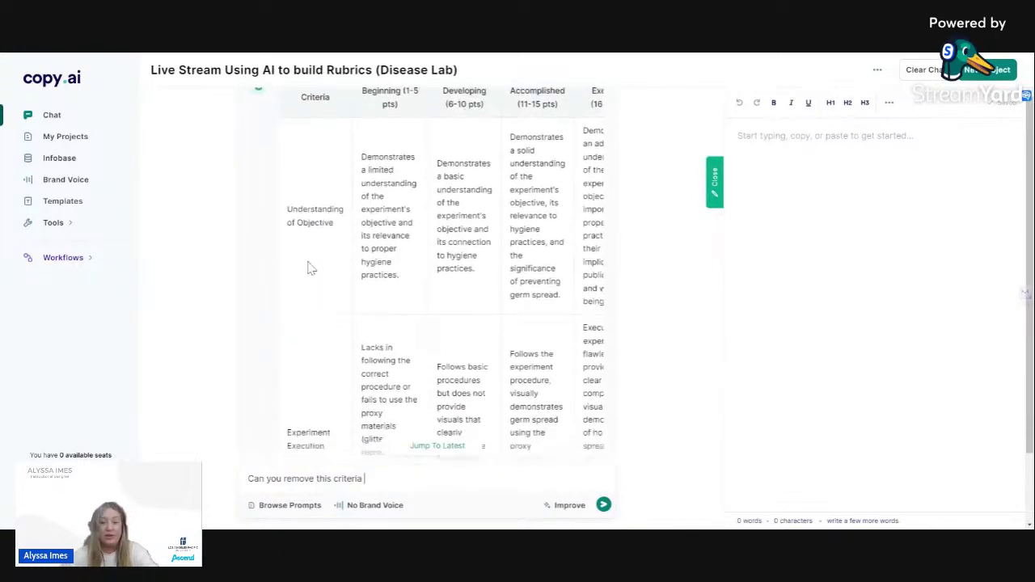
drag(288, 351, 325, 365)
key(ctrl+c)
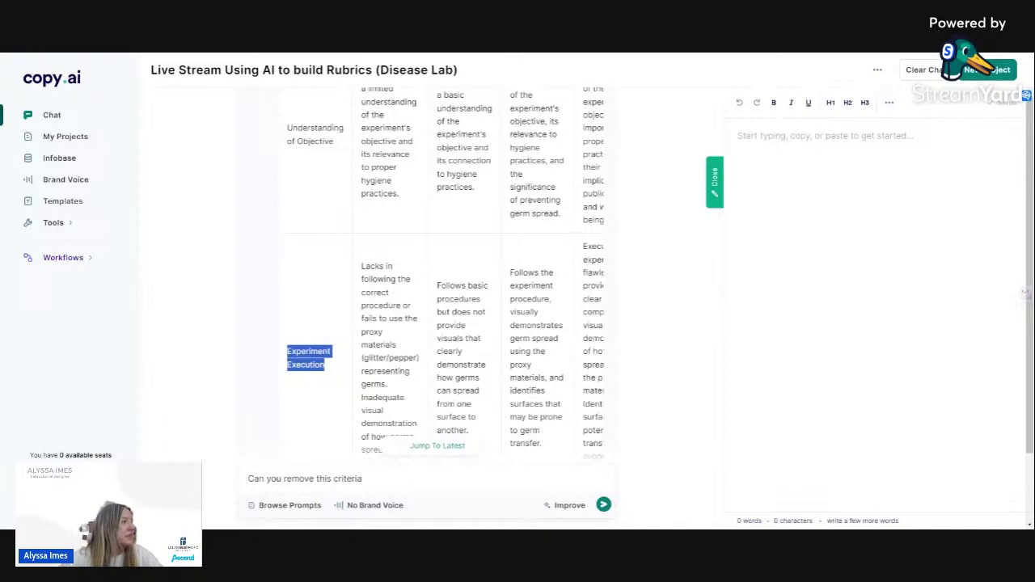
click(364, 479)
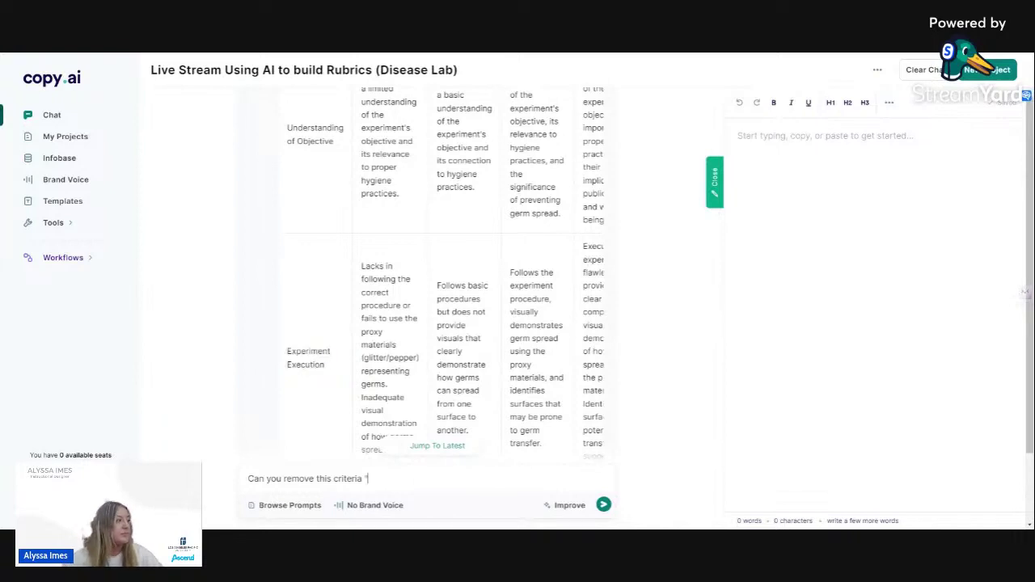
text(")
key(ctrl+v)
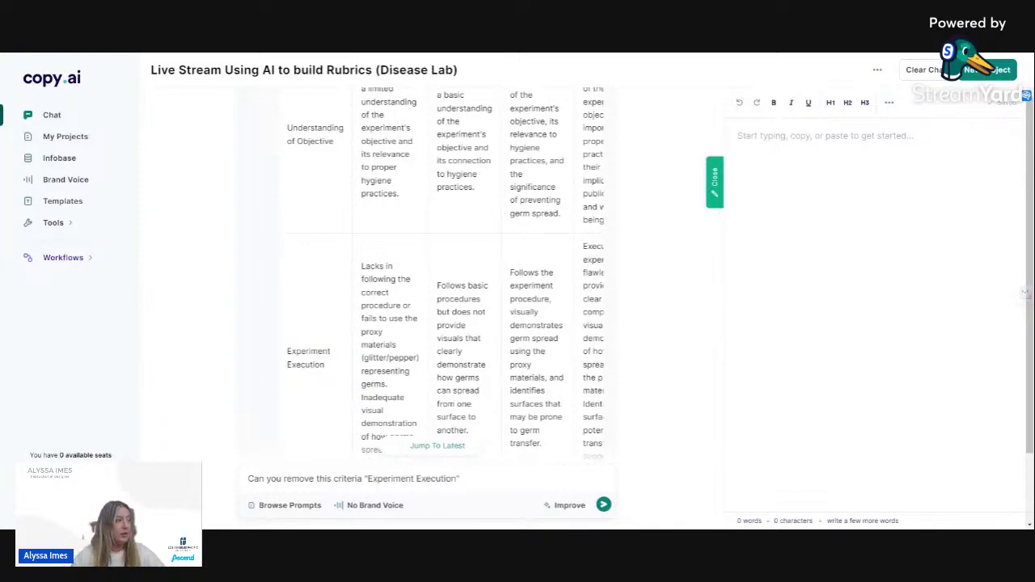
key(Return)
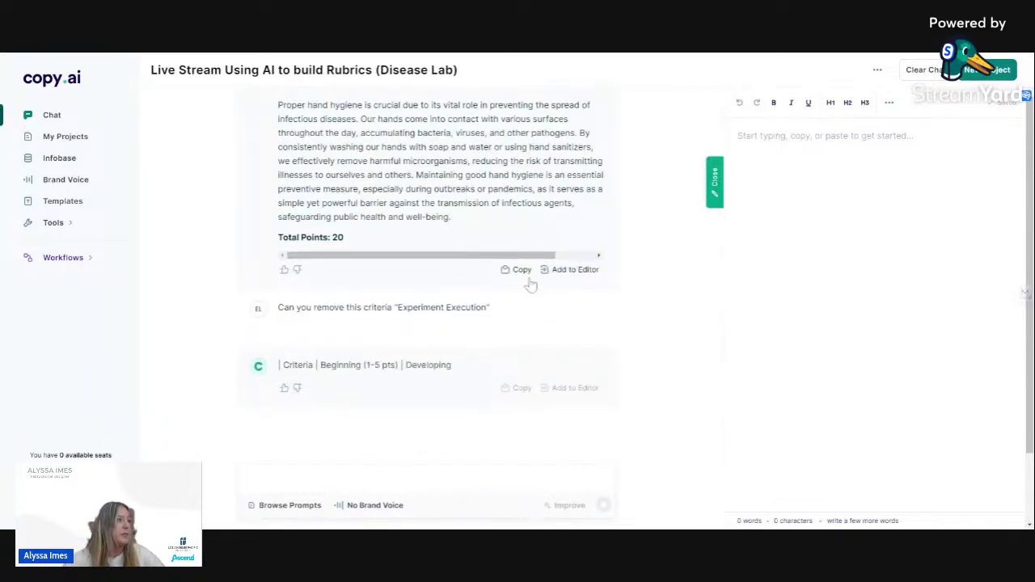
Examine the revised rubric's level columns and compare them with the criteria rows and closing text of the previous rubric.
scroll(427, 253, up, 1)
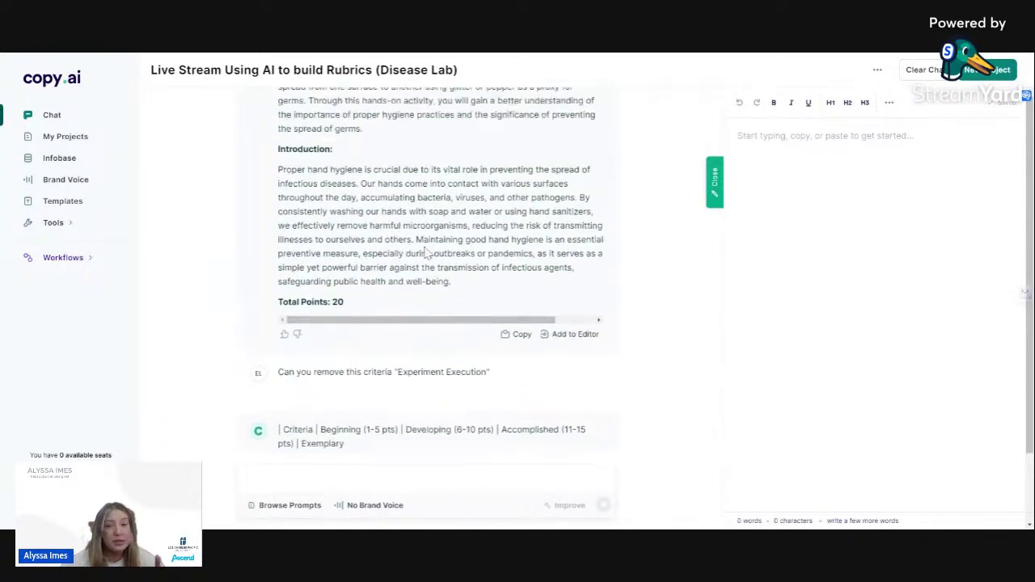
scroll(427, 253, up, 3)
scroll(386, 224, down, 3)
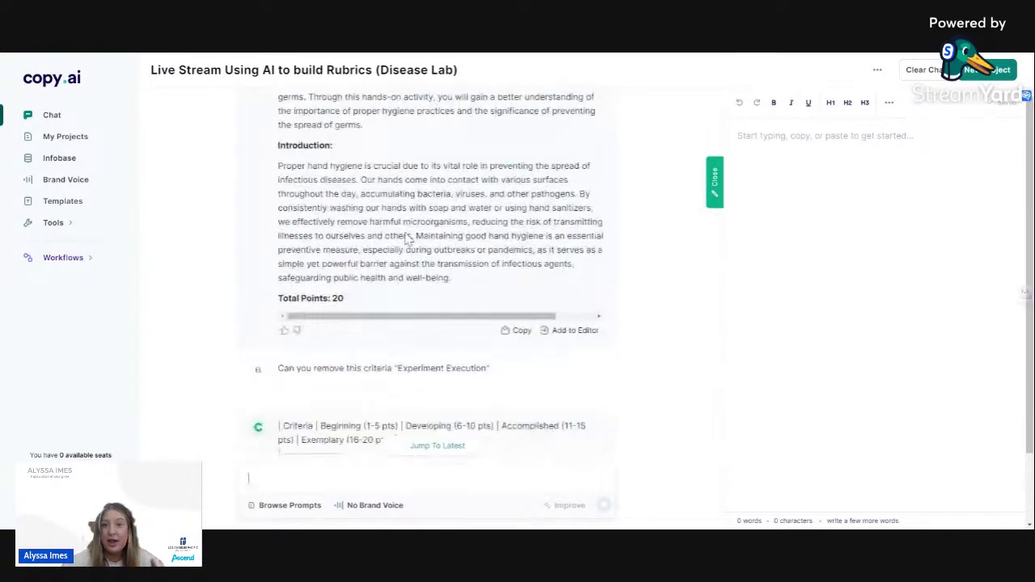
scroll(408, 238, down, 1)
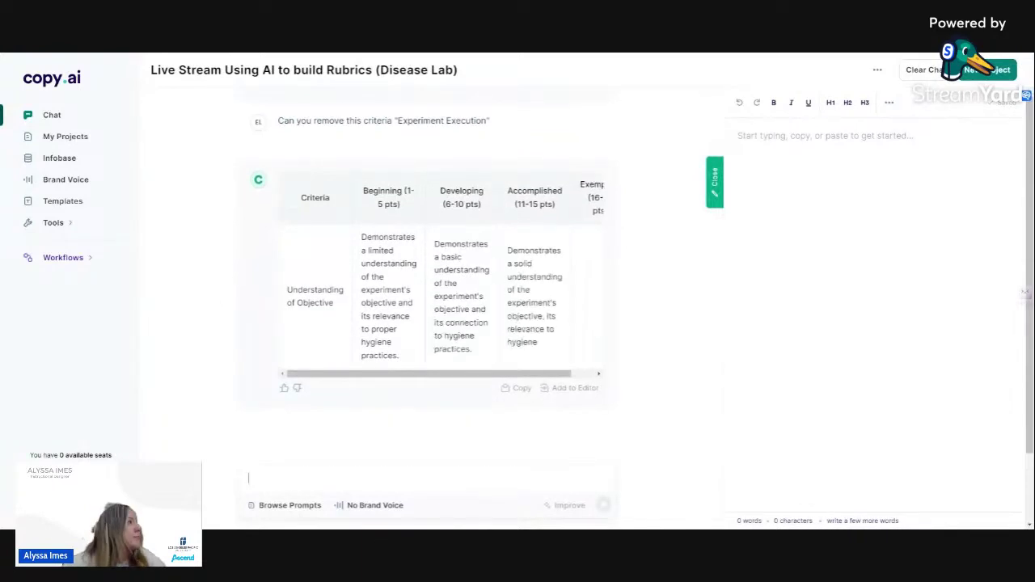
drag(439, 377, 510, 379)
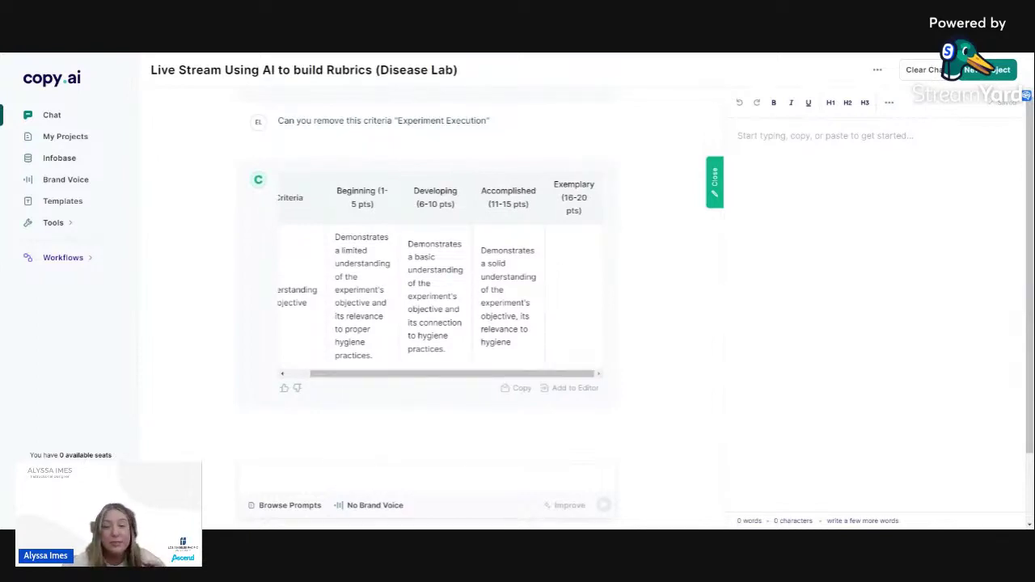
drag(390, 377, 333, 379)
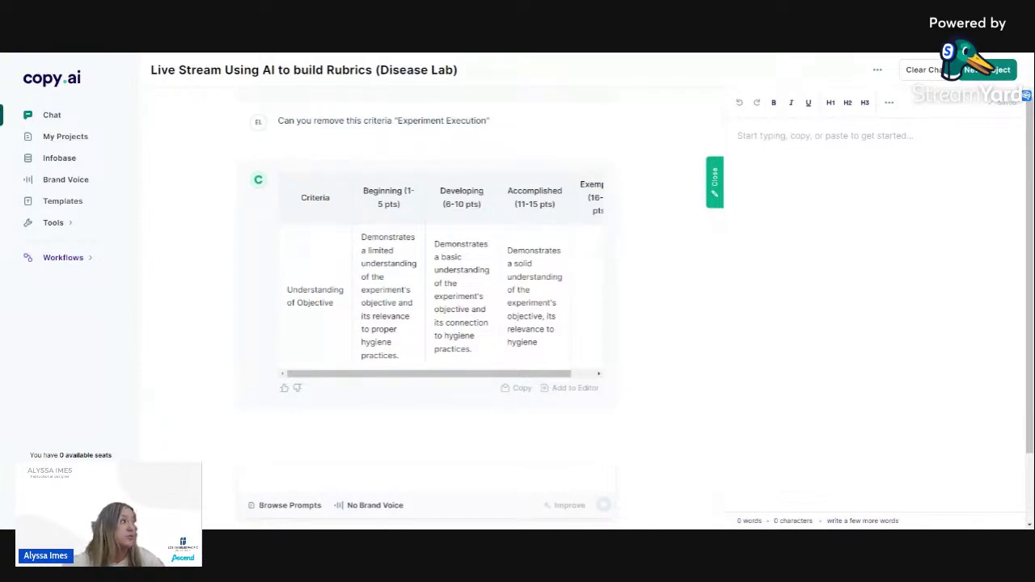
scroll(351, 312, up, 4)
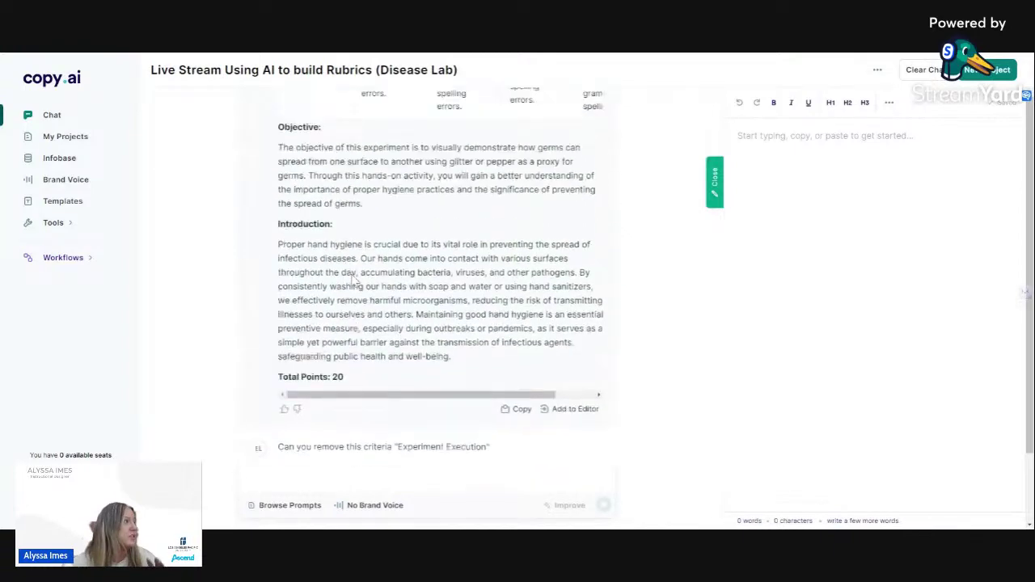
scroll(353, 279, up, 6)
scroll(360, 181, down, 3)
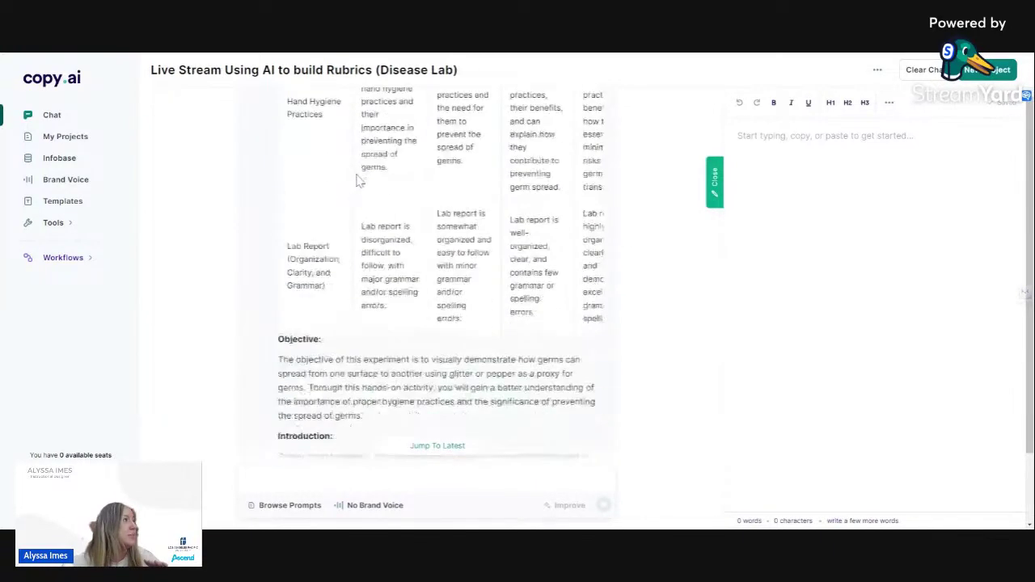
Review the response to the removal request and check its Understanding of Objective row against the previous rubric's closing text.
scroll(360, 181, down, 8)
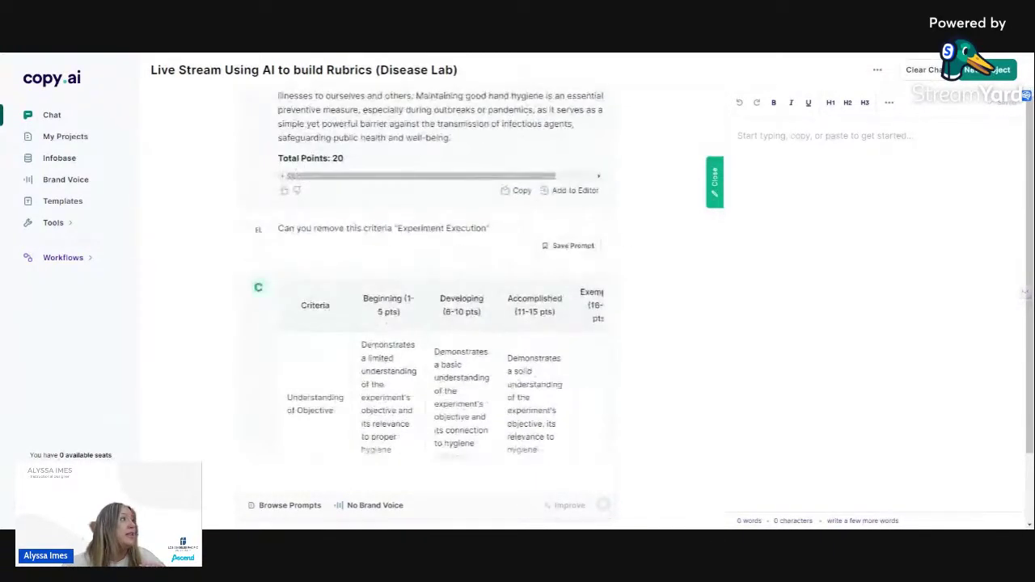
scroll(441, 300, down, 2)
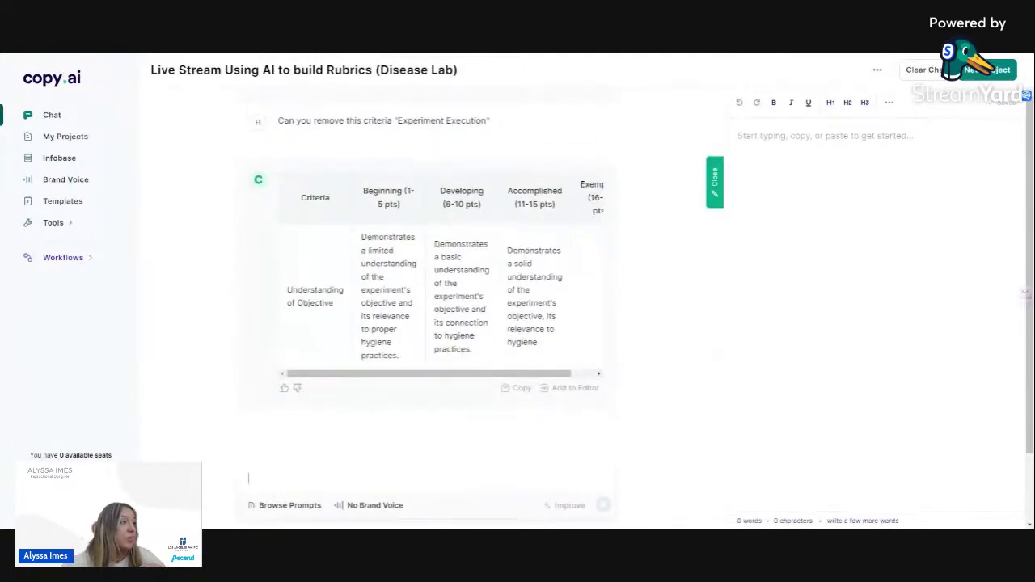
scroll(435, 275, up, 3)
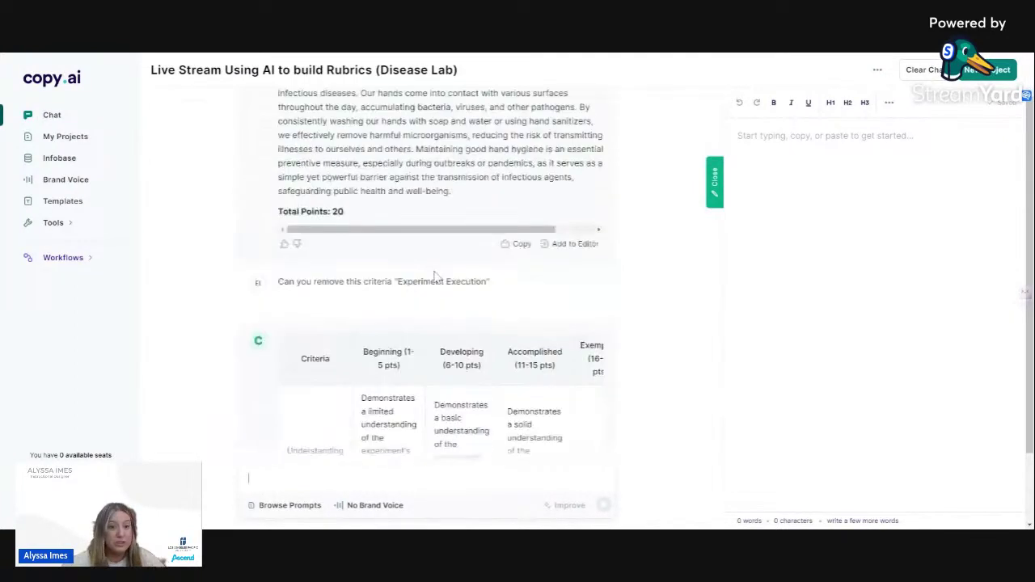
scroll(434, 273, down, 3)
drag(428, 377, 307, 380)
click(249, 478)
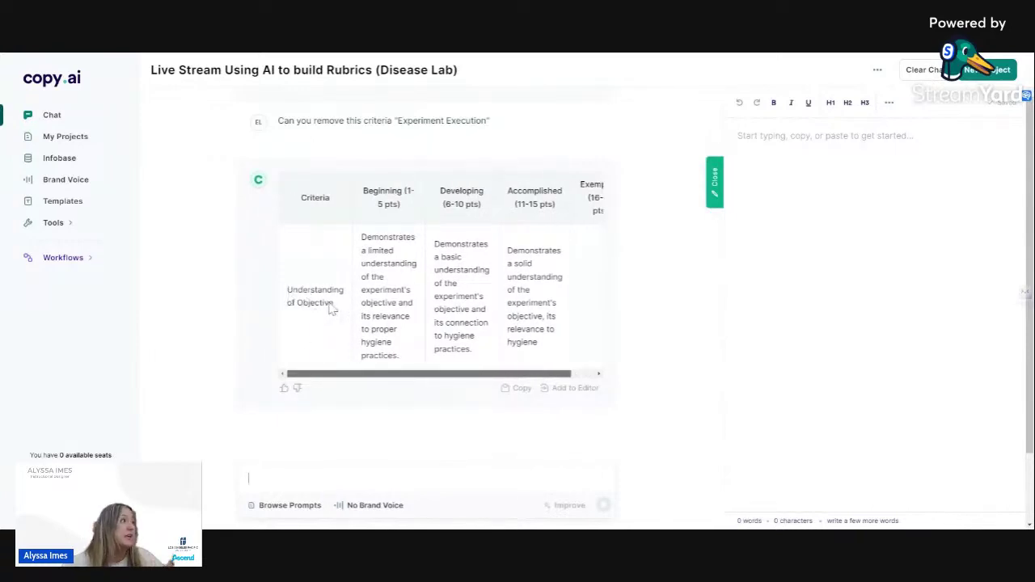
scroll(429, 267, up, 5)
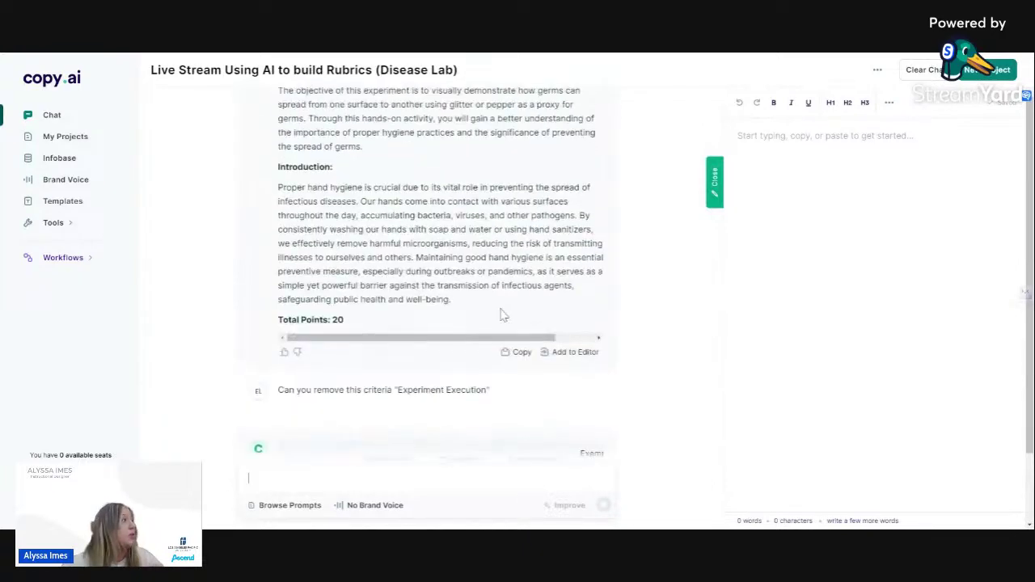
scroll(490, 308, down, 2)
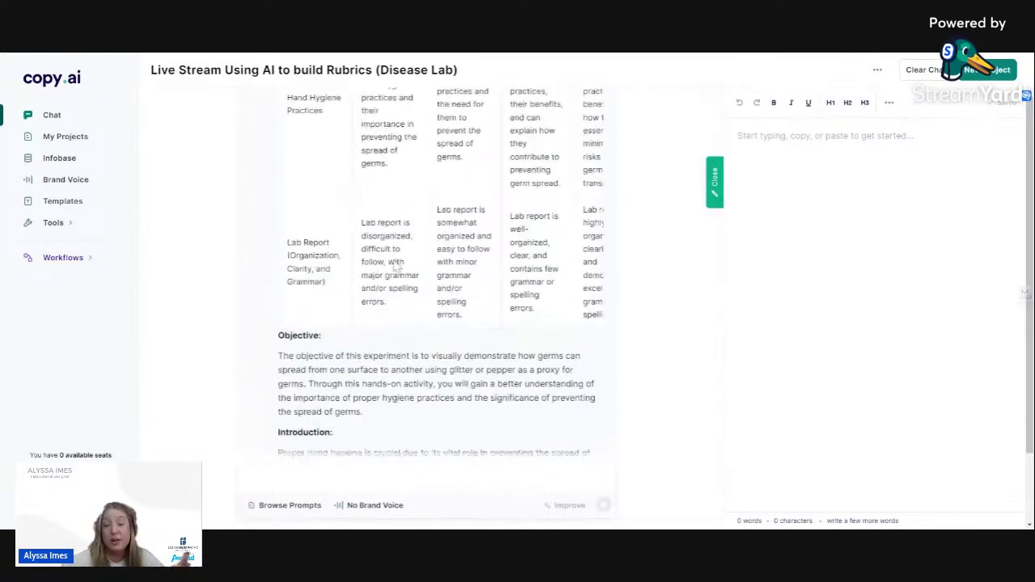
Copy the earlier "Act as a professor at a university" rubric prompt from the conversation into a new chat message.
scroll(397, 267, up, 10)
scroll(397, 267, up, 5)
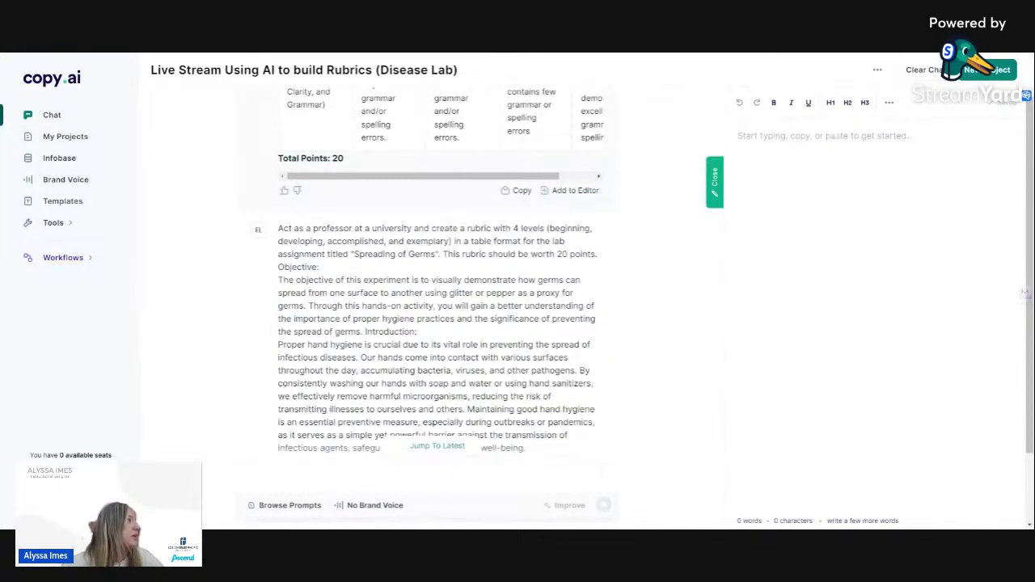
drag(277, 228, 430, 285)
drag(514, 428, 530, 464)
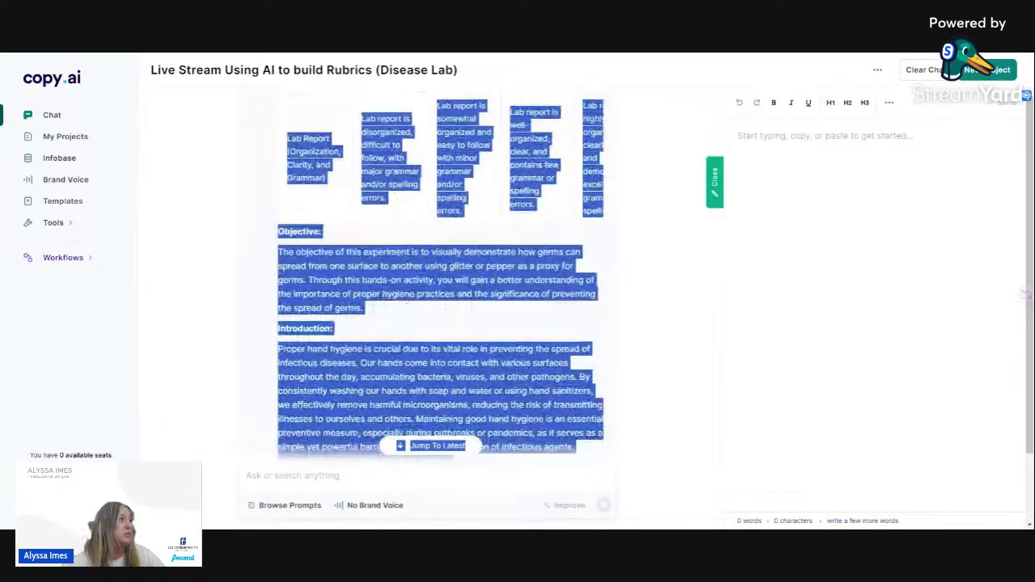
click(249, 478)
key(ctrl+v)
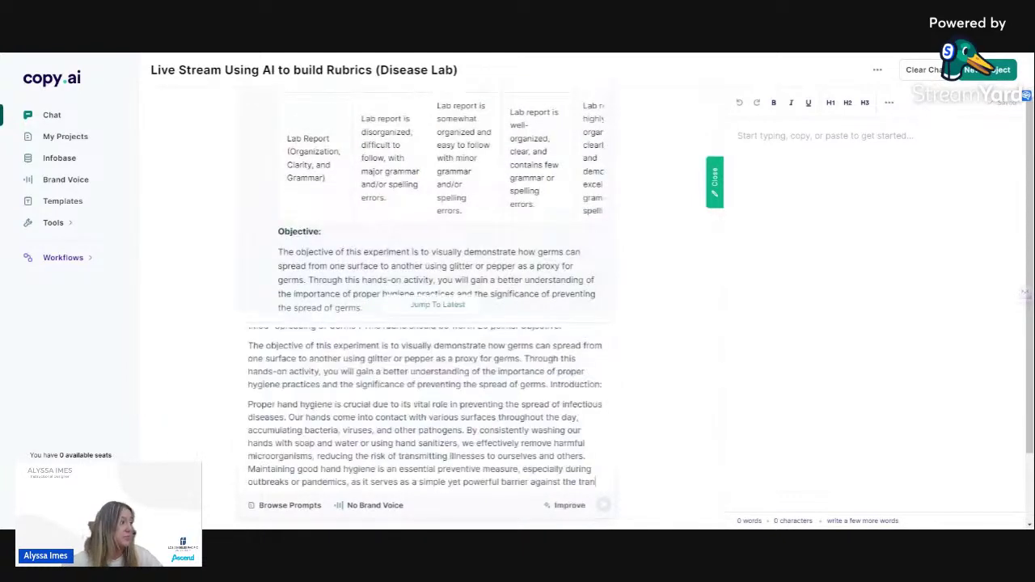
Check the copied prompt, complete its cut-off ending as "tranmission of dieases", and submit it.
scroll(426, 407, up, 1)
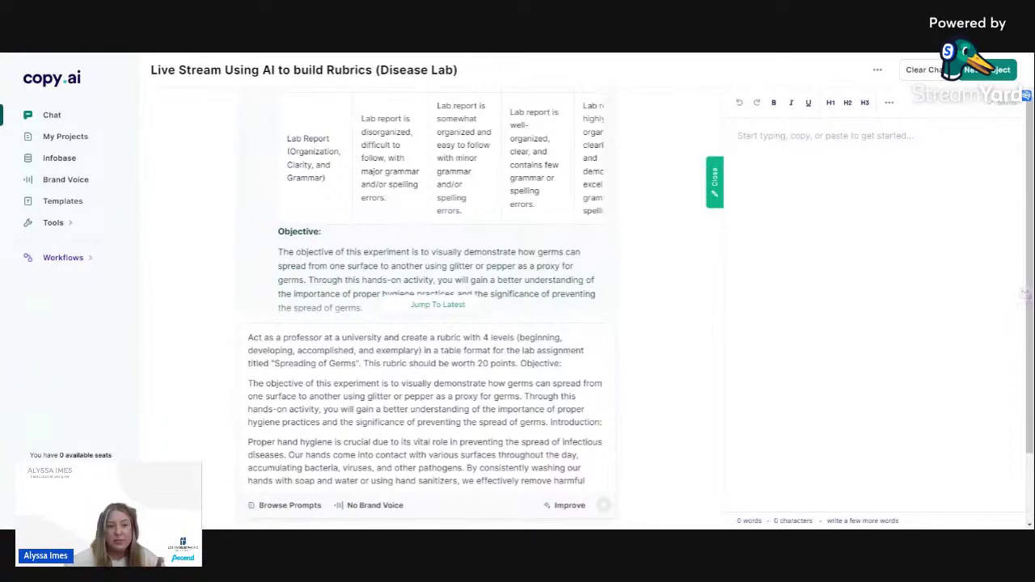
scroll(426, 408, down, 1)
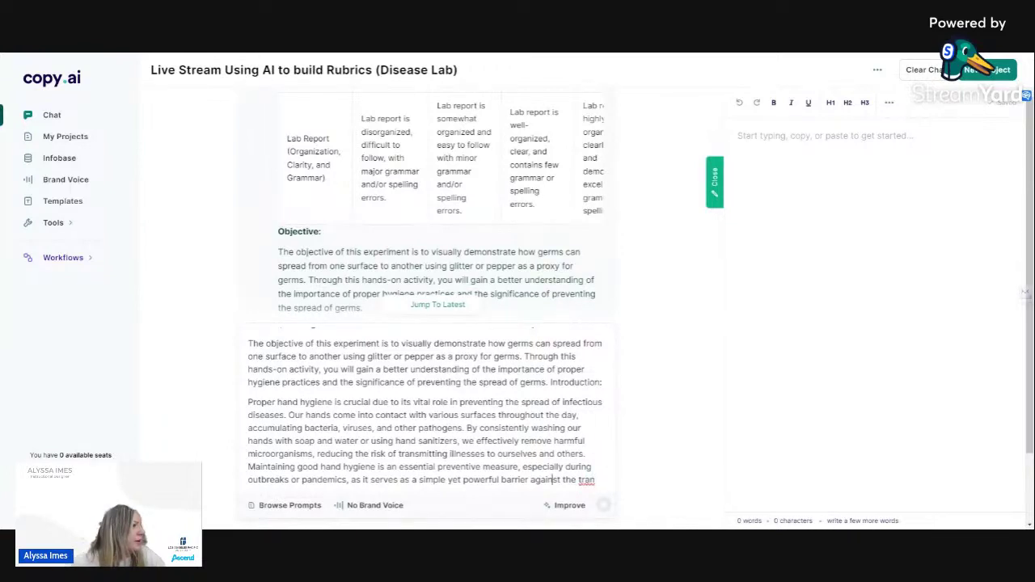
text(mission)
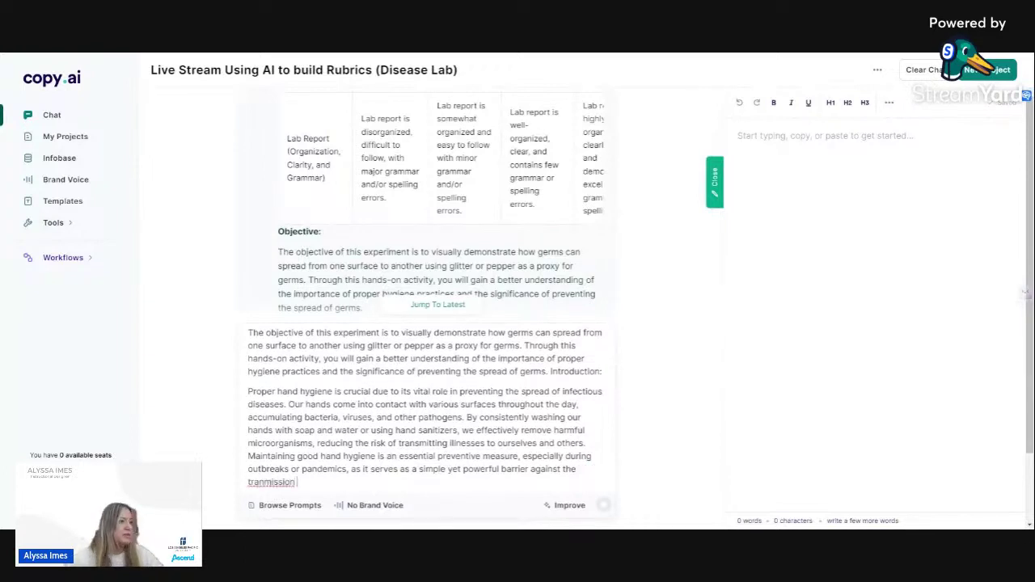
text( of diseases)
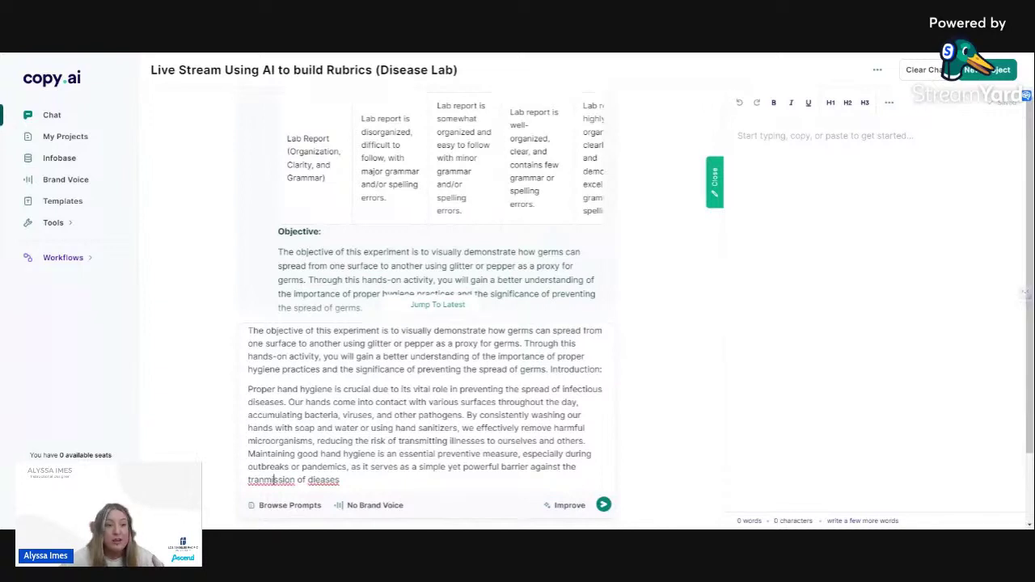
click(603, 504)
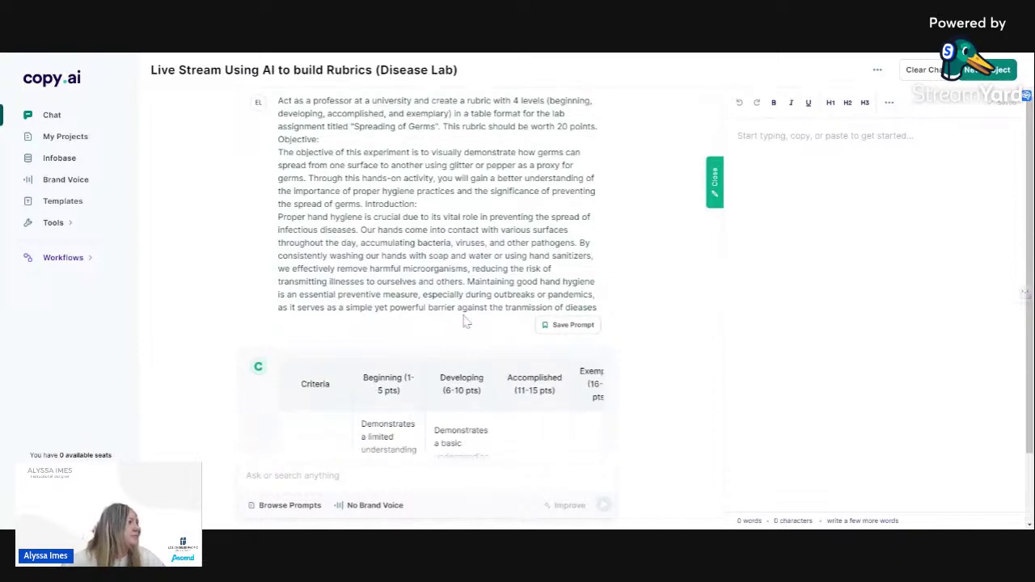
Examine the regenerated rubric's level columns, each criteria row from Understanding of Objective to Lab Report, and its closing text.
scroll(486, 306, down, 2)
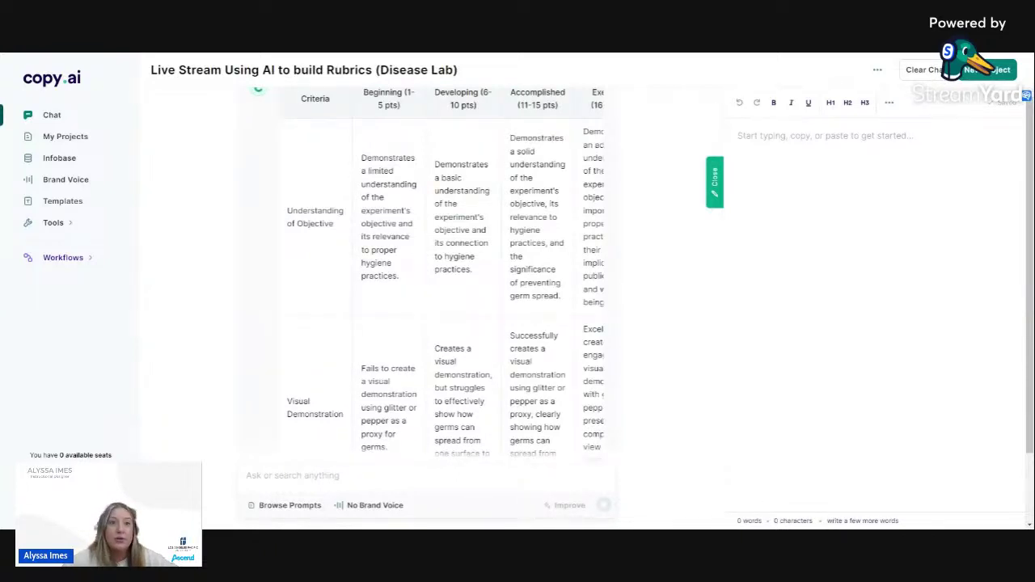
scroll(394, 315, down, 3)
scroll(394, 316, up, 5)
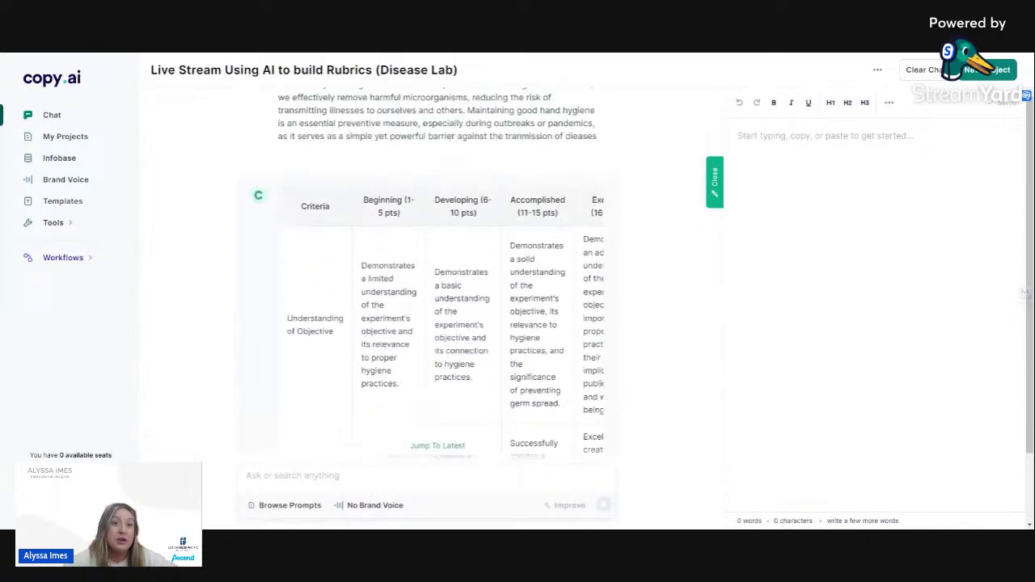
scroll(395, 315, down, 1)
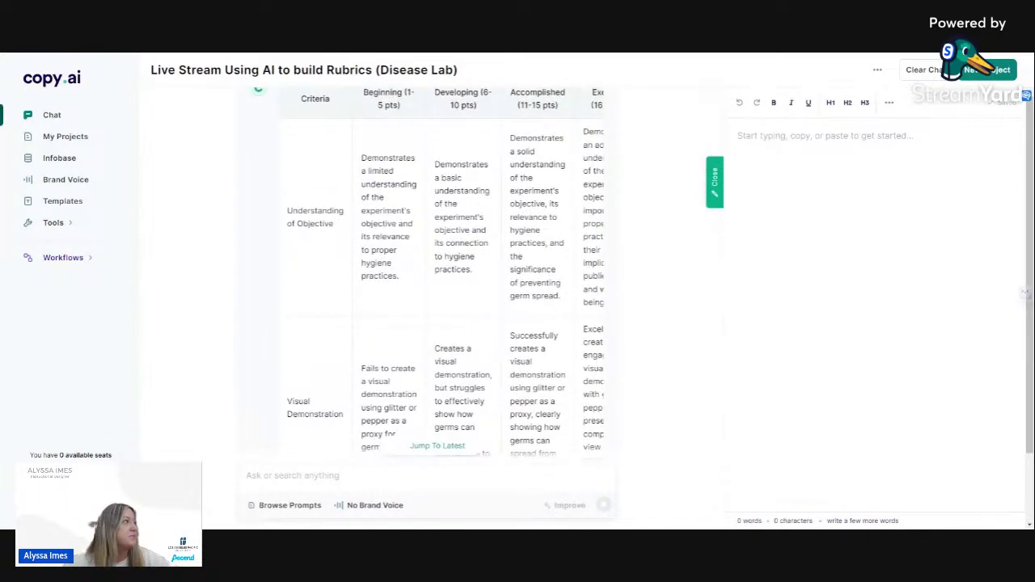
scroll(435, 218, down, 2)
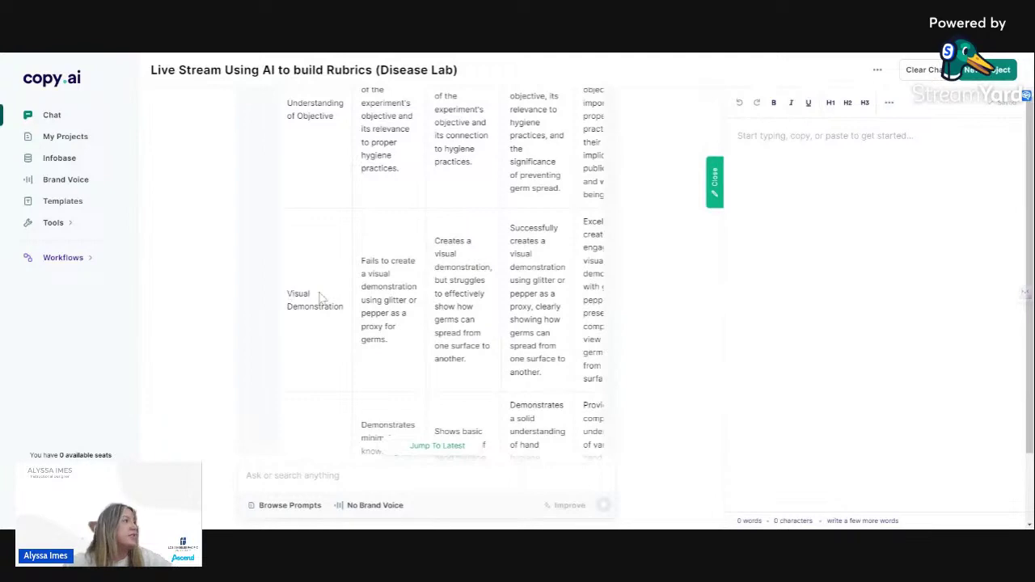
scroll(321, 315, down, 1)
scroll(322, 314, down, 5)
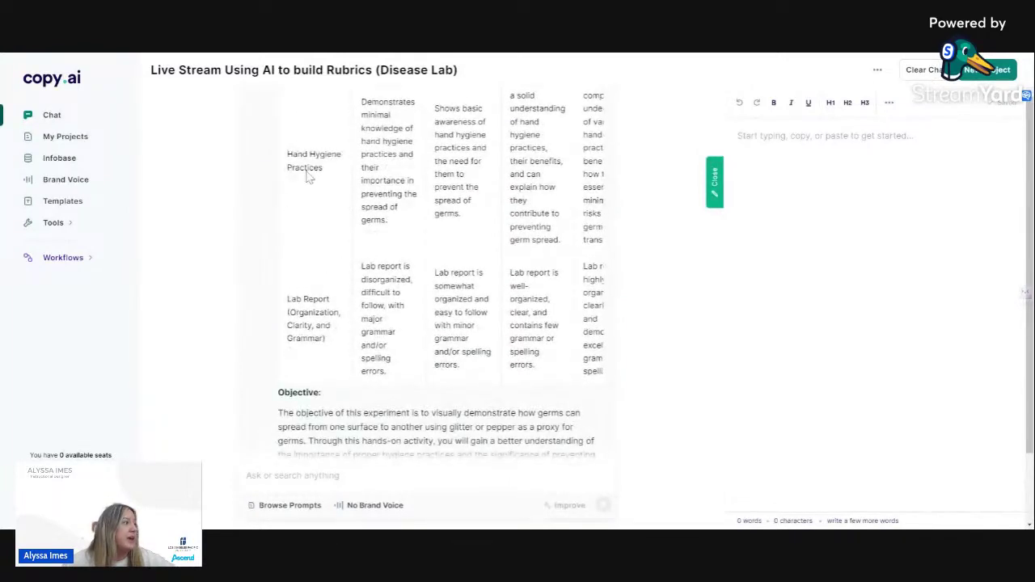
scroll(324, 252, down, 3)
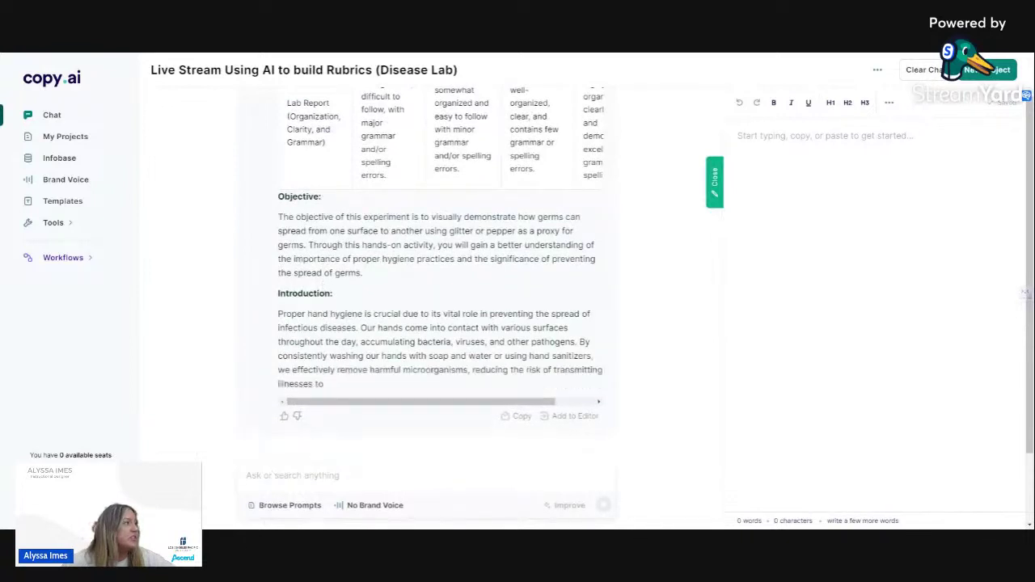
Begin a new chat message reading "Use the last rubric you created, but remove the criteria".
text(u)
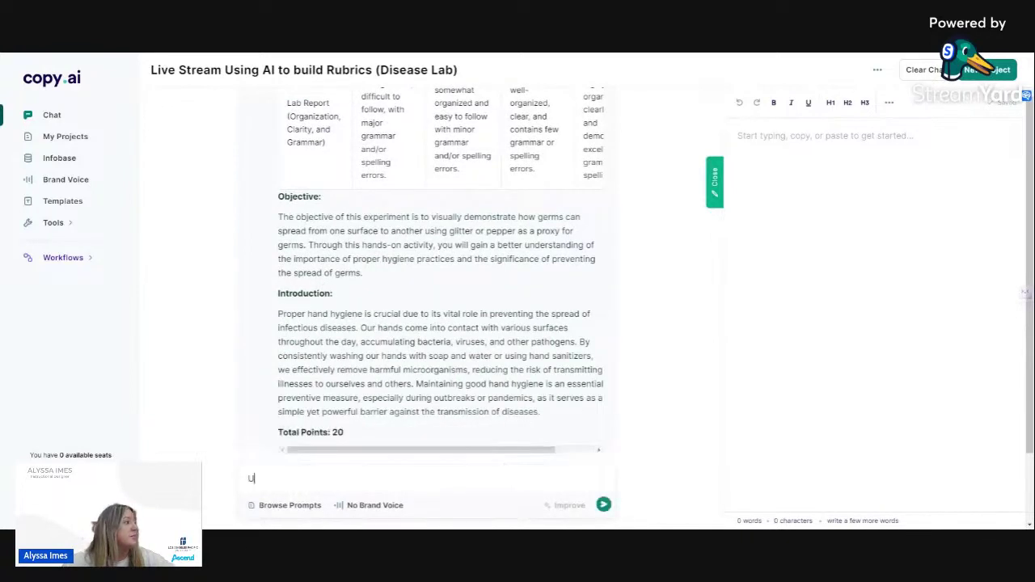
text(se )
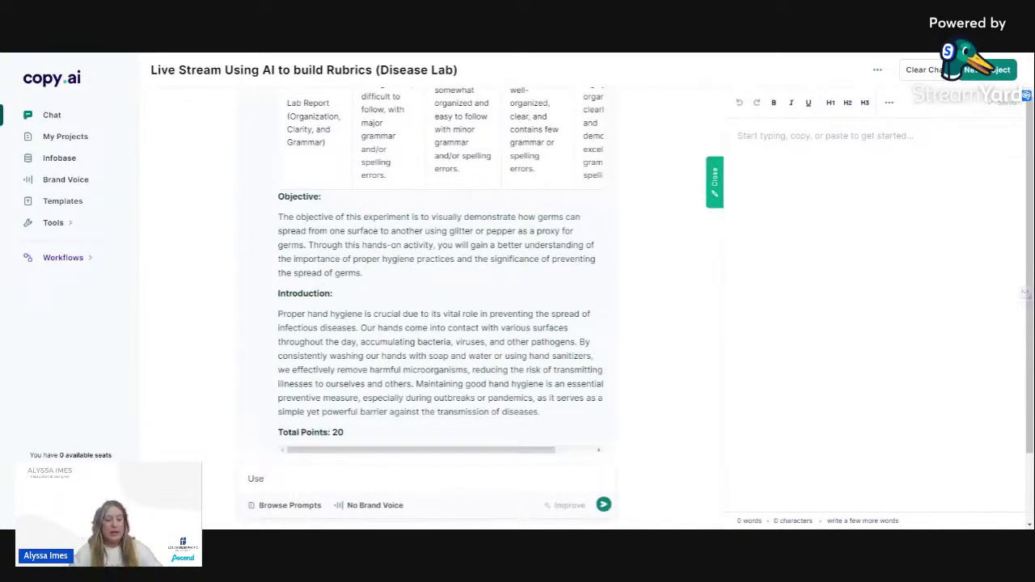
text(the)
key(BackSpace)
key(BackSpace)
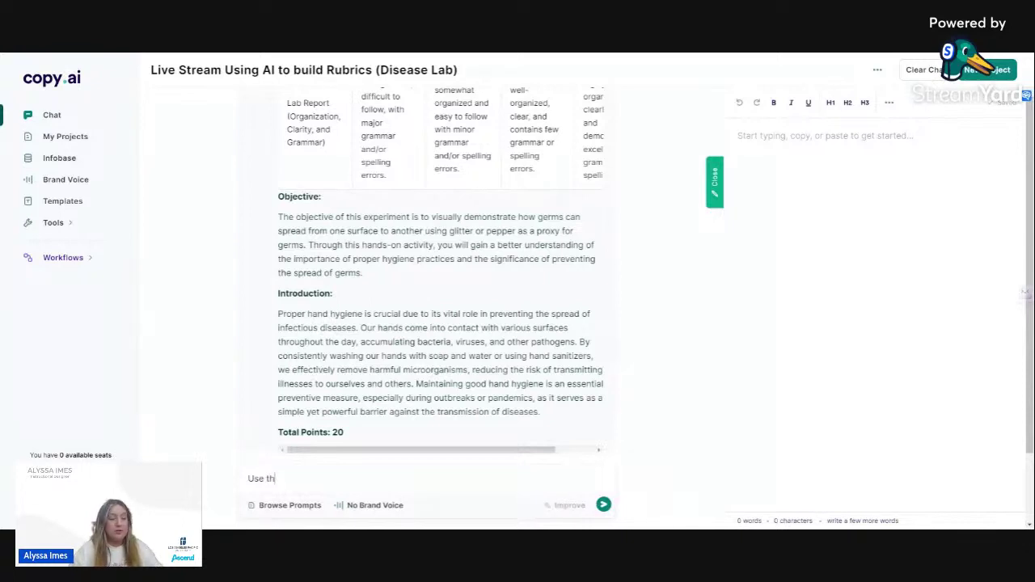
text(e last )
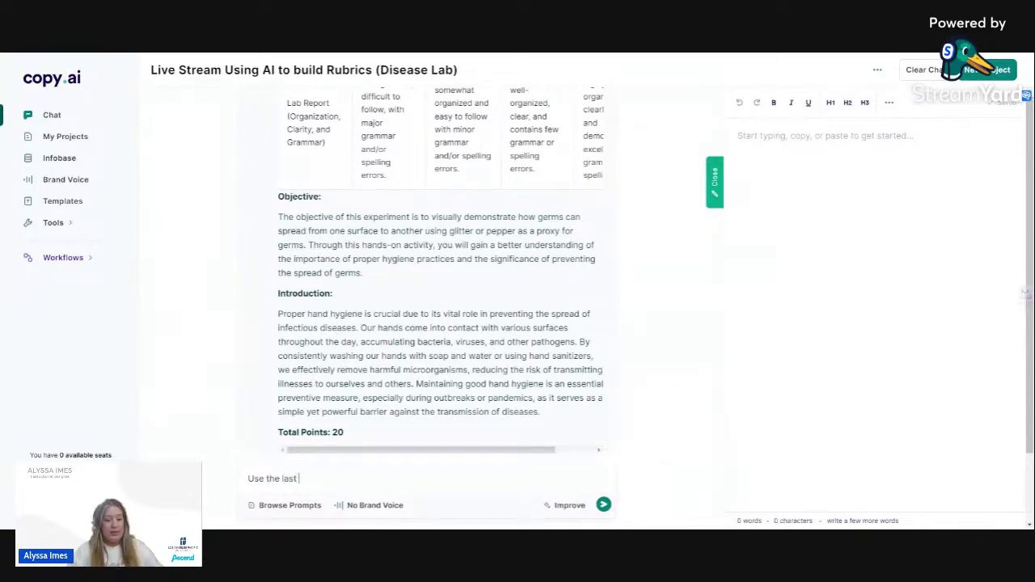
text(rubric you cre)
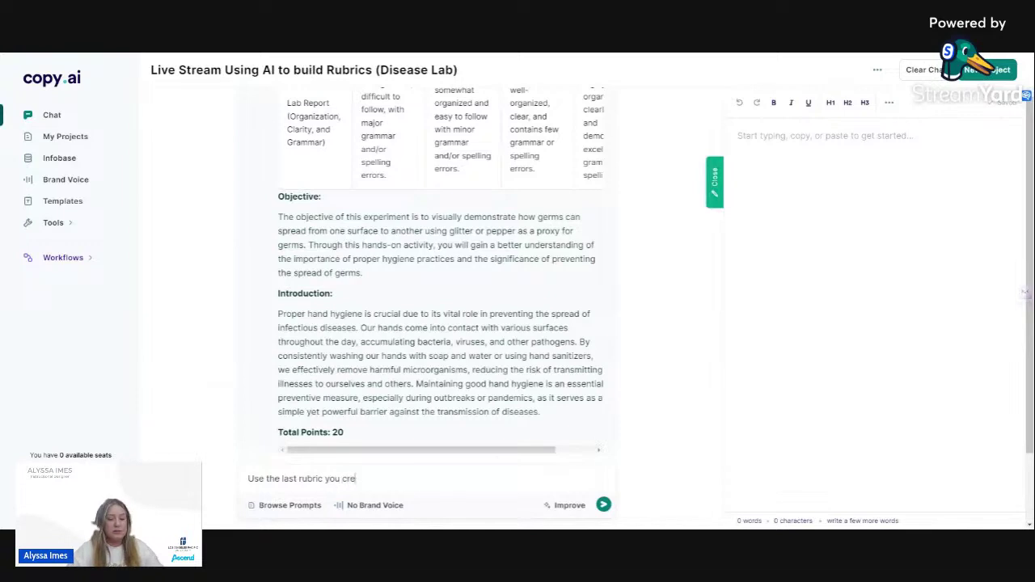
text(ated, but)
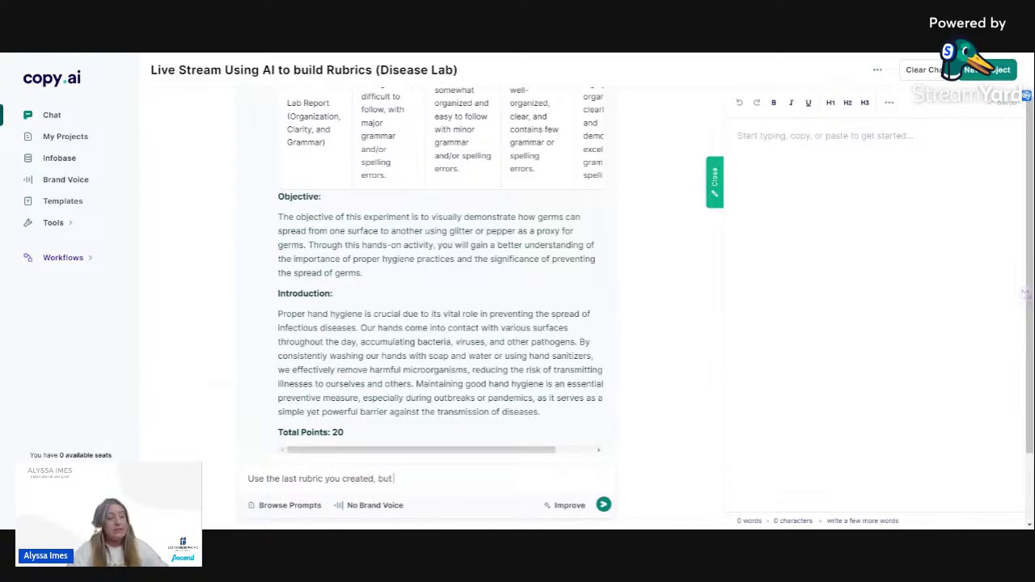
text( remove the cri)
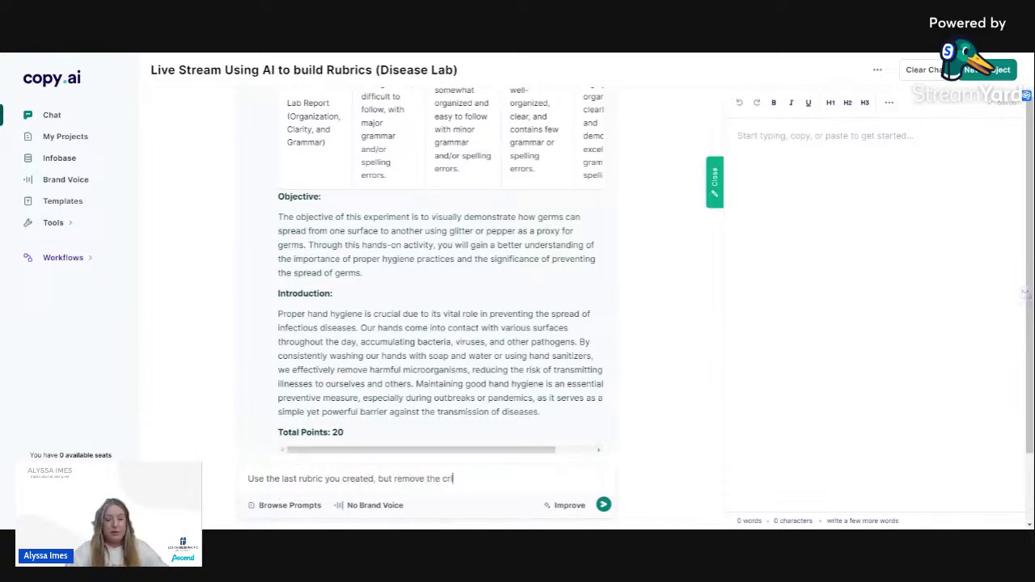
text(eteia)
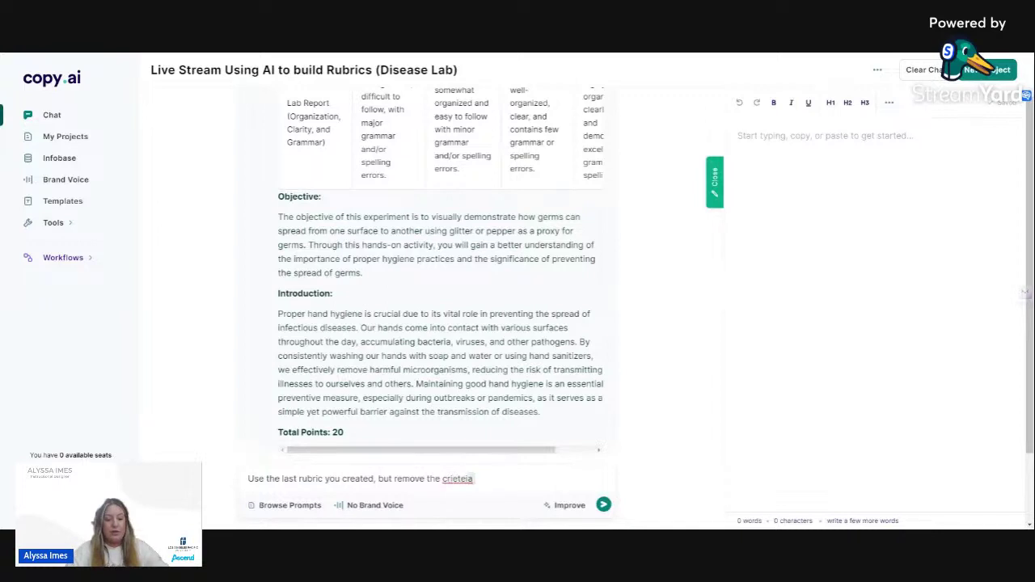
key(BackSpace)
key(BackSpace)
key(BackSpace)
key(BackSpace)
key(BackSpace)
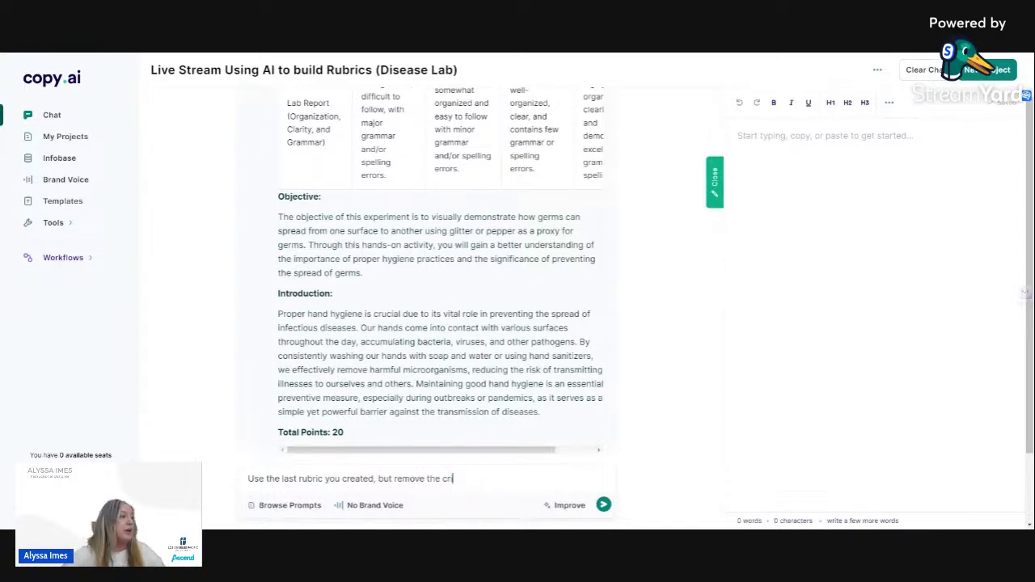
text(iteria)
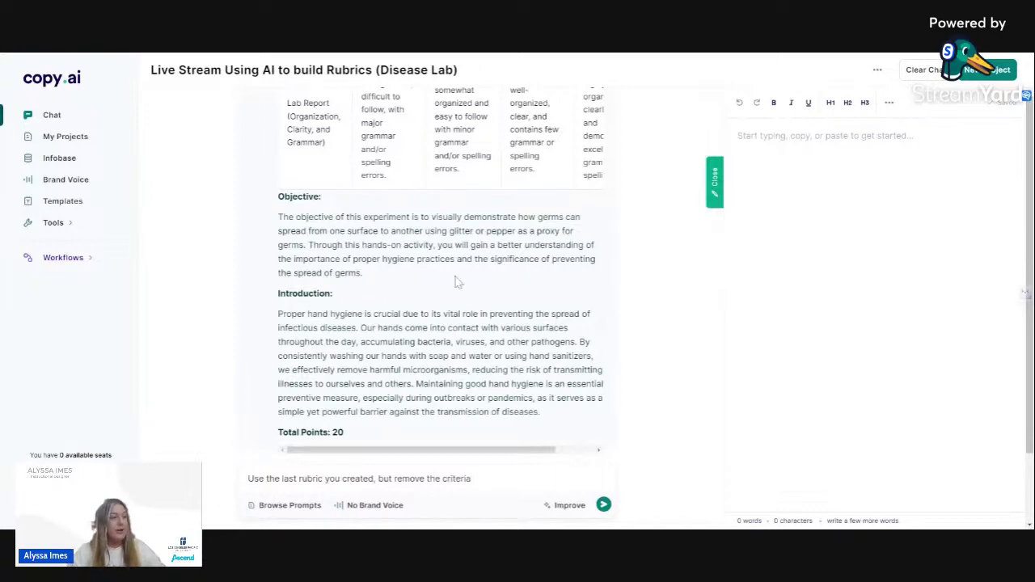
Look up the criterion in the rubric, complete the request with "Visual Demonstration" in quotation marks, and submit it.
scroll(456, 282, up, 8)
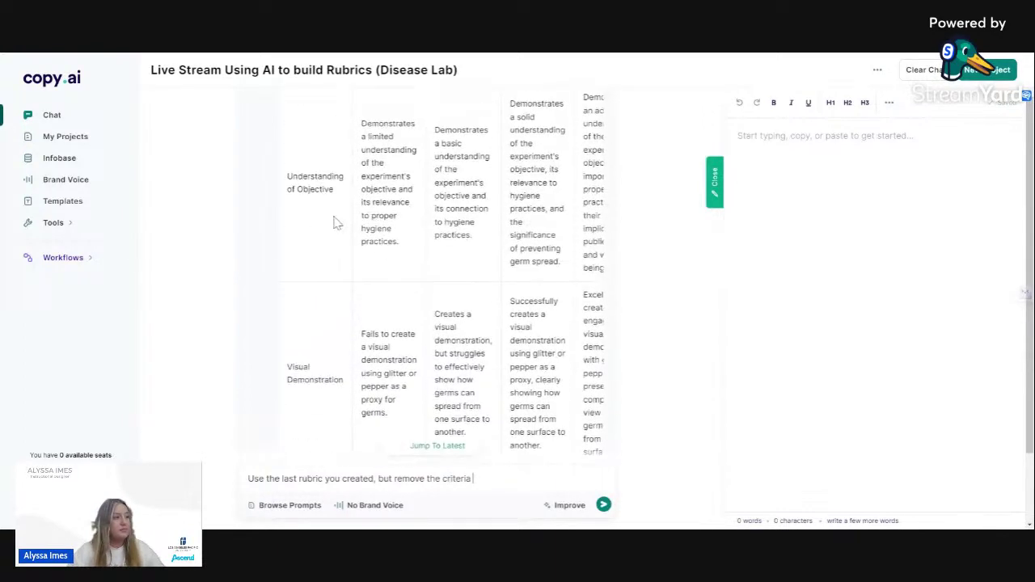
scroll(335, 303, down, 3)
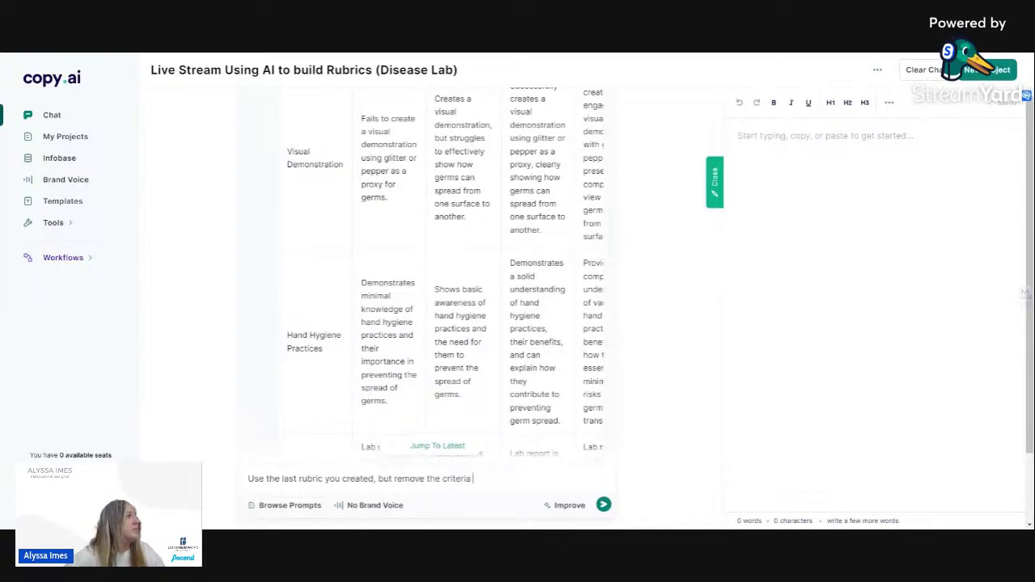
text("Visual De)
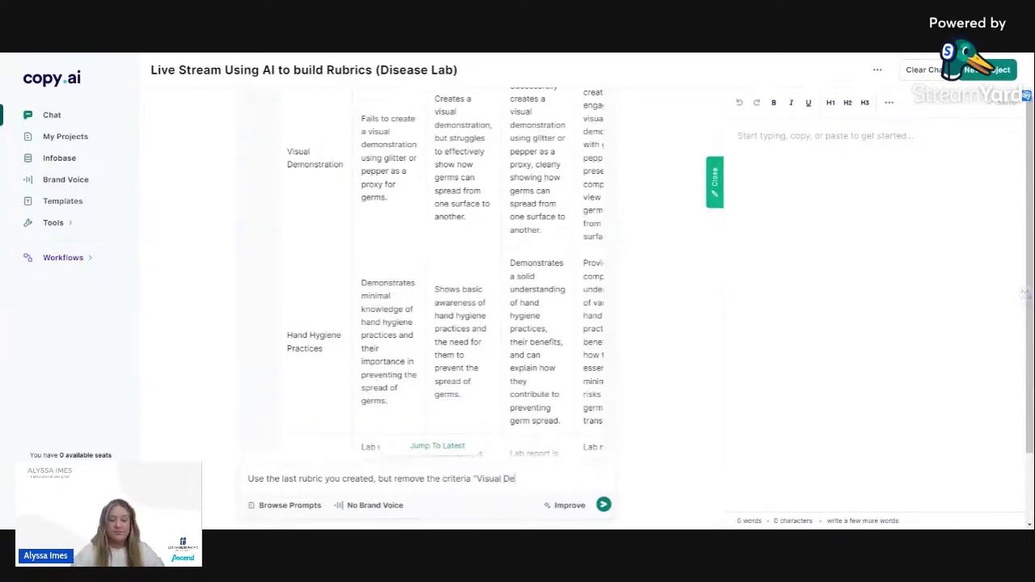
text(monstration)
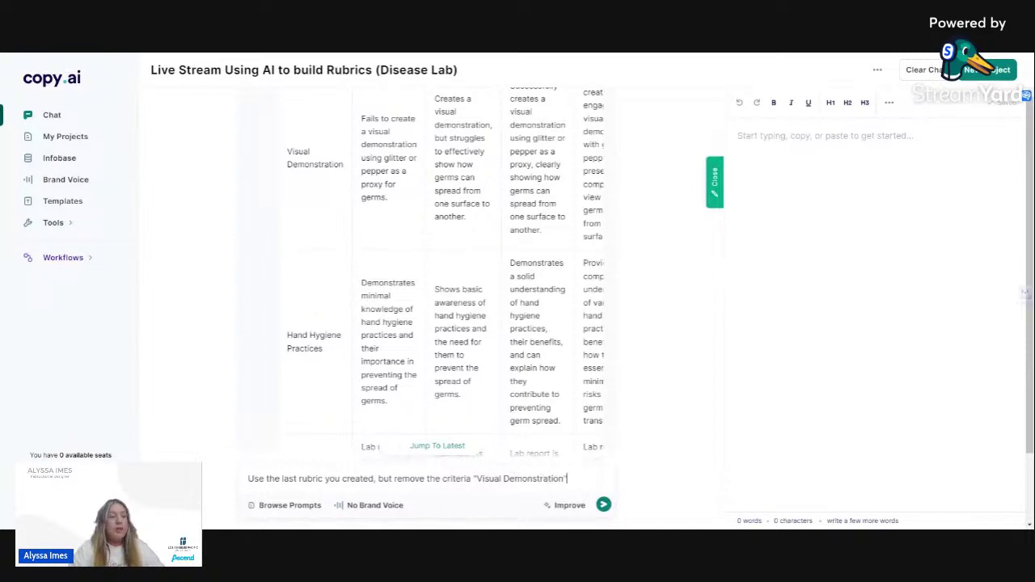
click(603, 505)
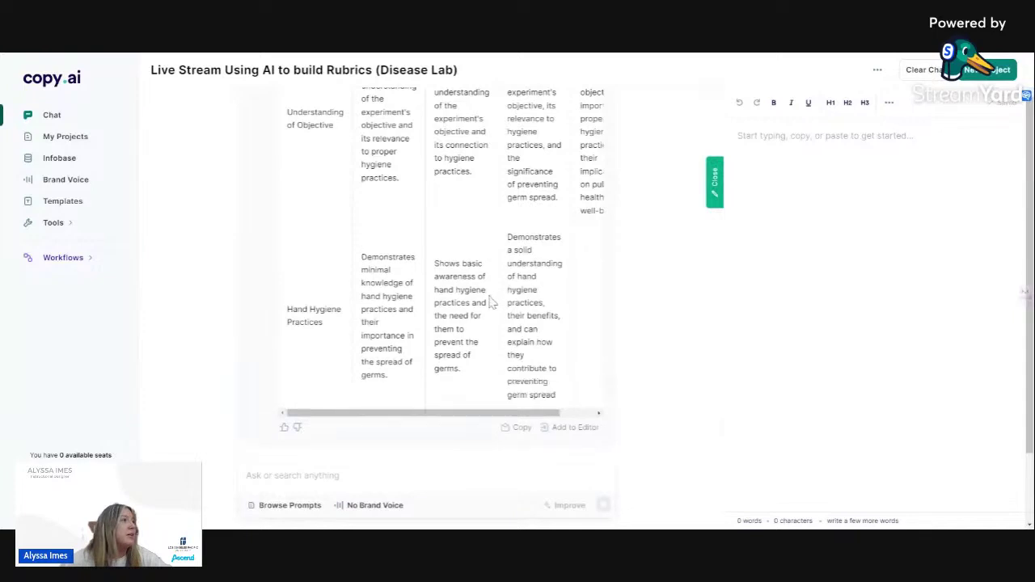
Review the revised rubric's criteria rows, from Understanding of Objective to Lab Report, and check that Visual Demonstration is gone.
scroll(351, 222, up, 3)
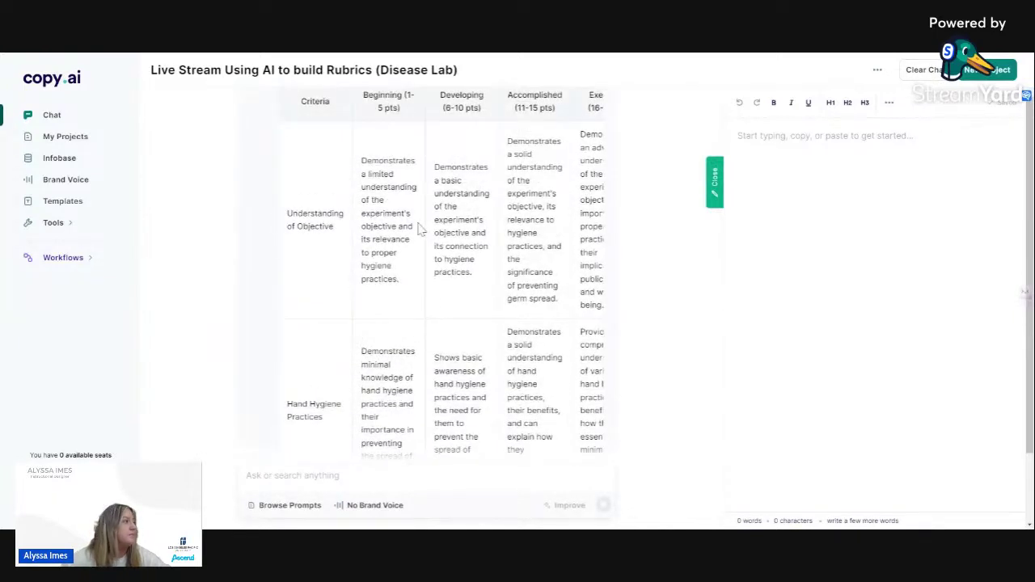
scroll(462, 247, down, 3)
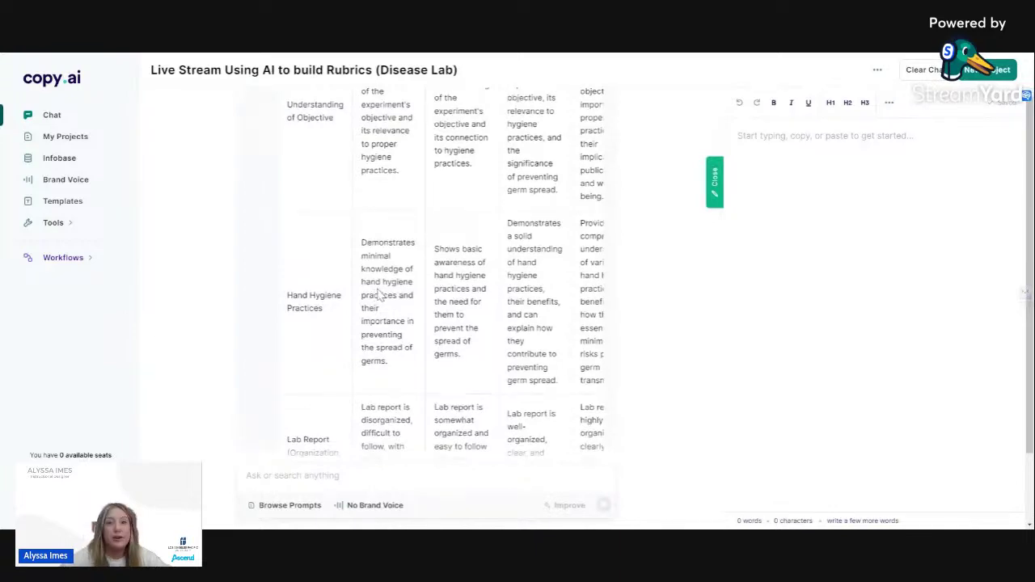
scroll(374, 298, down, 5)
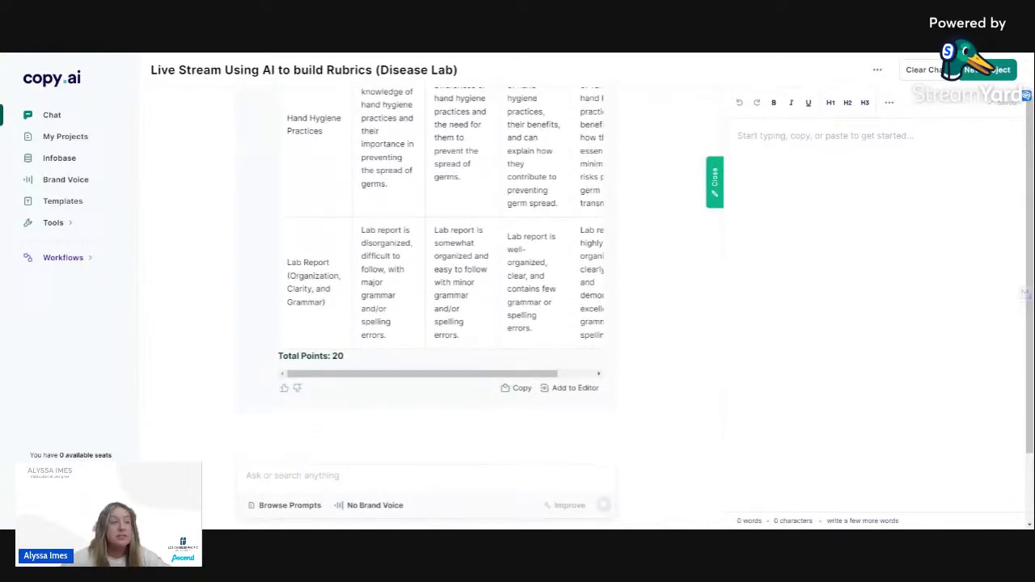
scroll(428, 287, up, 6)
scroll(429, 287, down, 3)
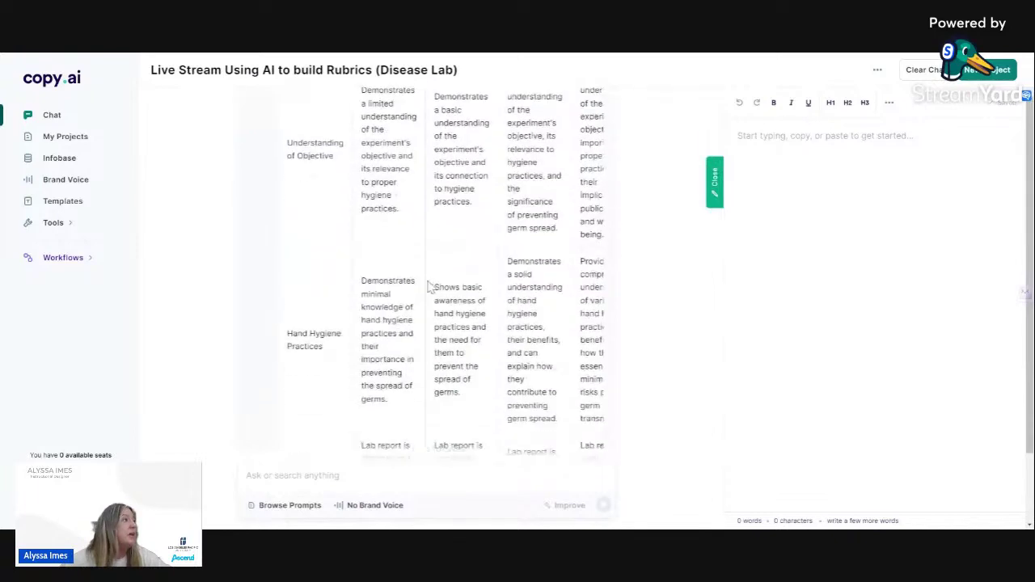
scroll(429, 287, down, 1)
scroll(441, 291, up, 5)
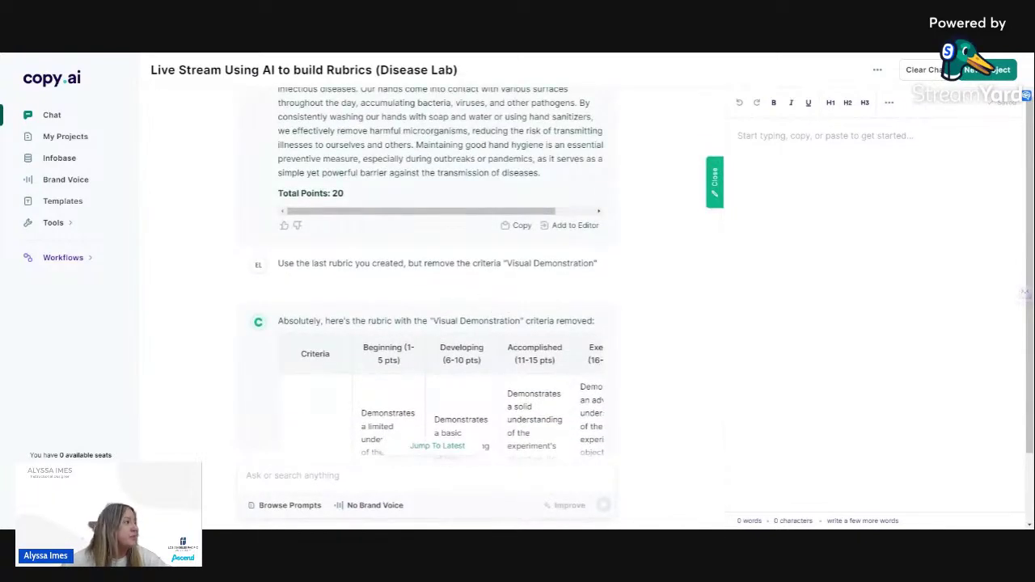
scroll(376, 332, down, 4)
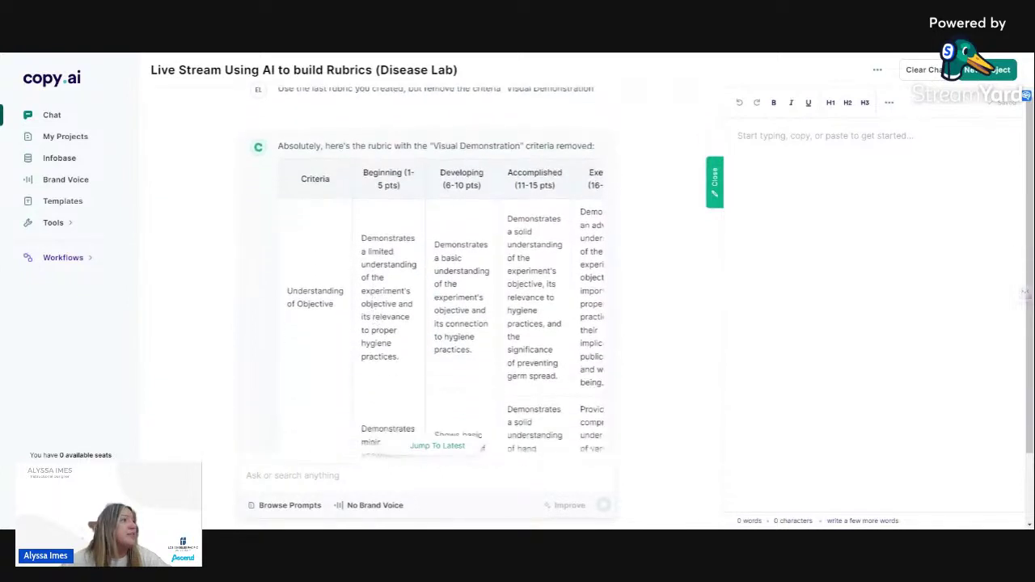
scroll(429, 275, down, 2)
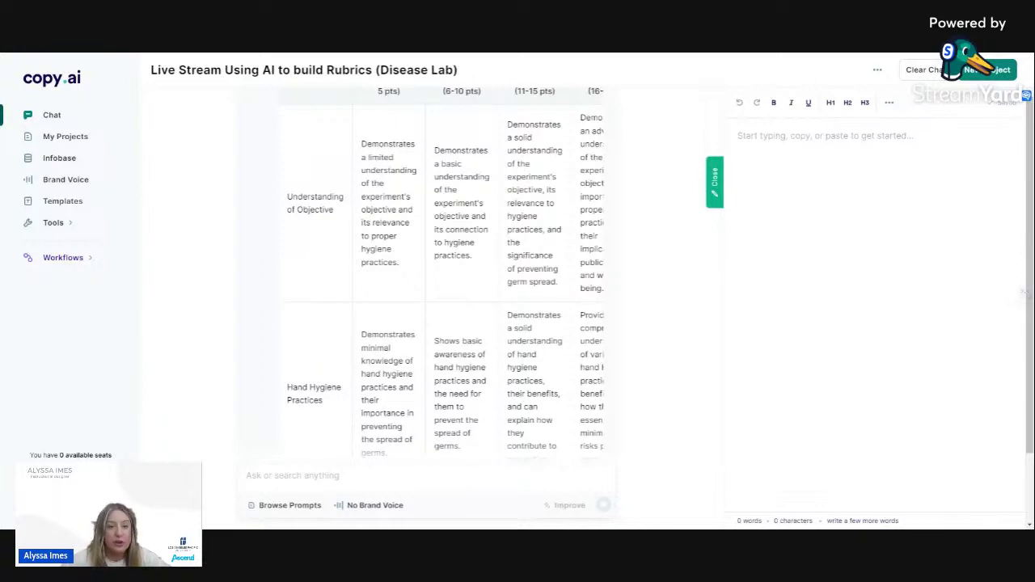
scroll(404, 293, down, 3)
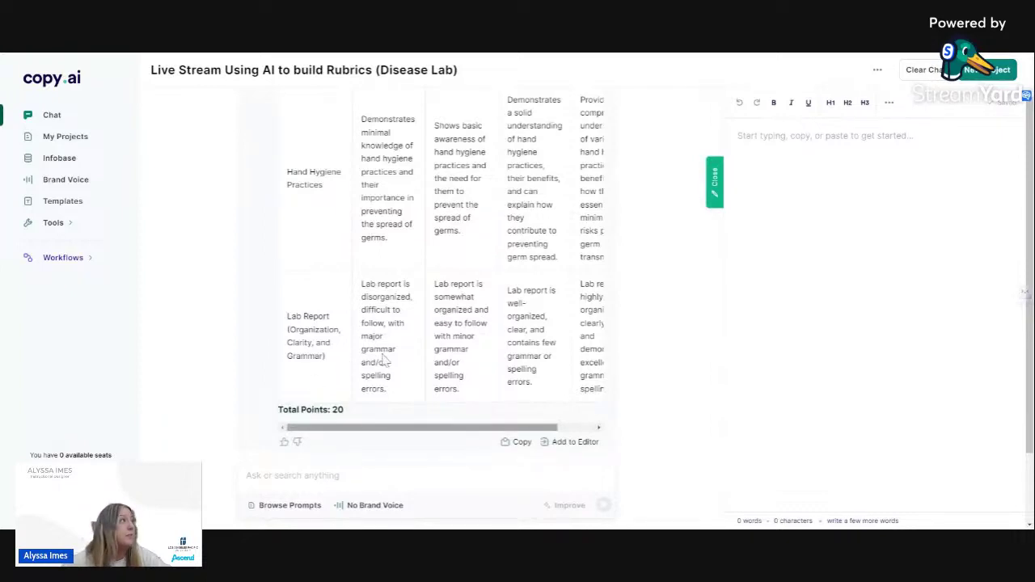
Compare the previous rubric's Lab Report row and its Objective and Introduction text with the revised rubric.
scroll(431, 178, up, 10)
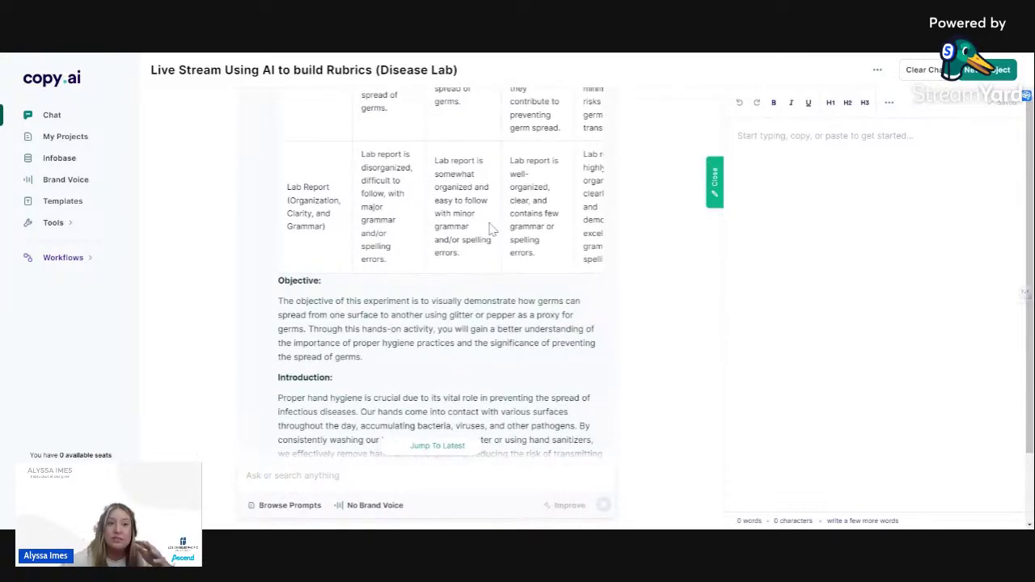
scroll(491, 229, down, 8)
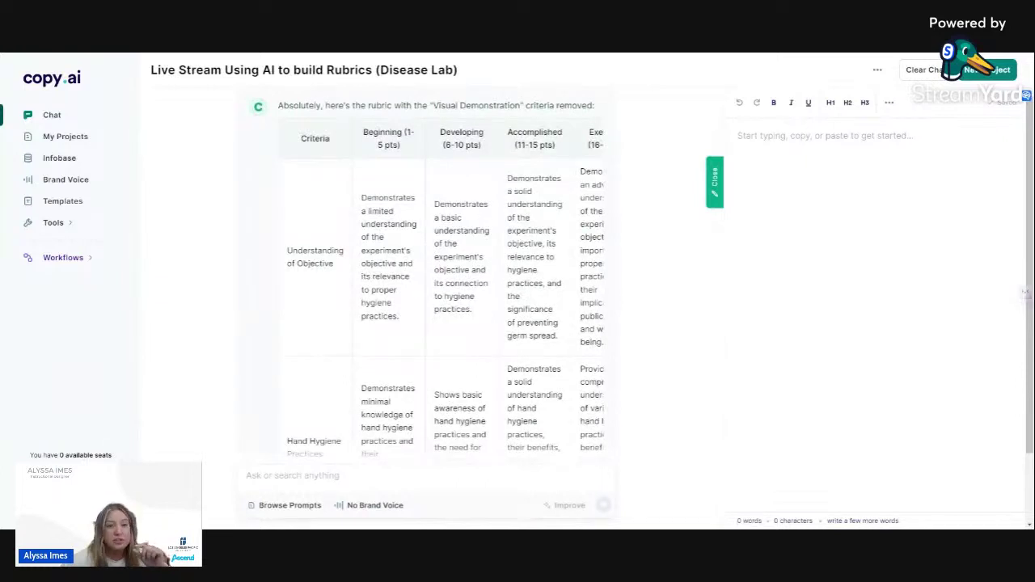
scroll(428, 251, down, 1)
scroll(428, 251, down, 3)
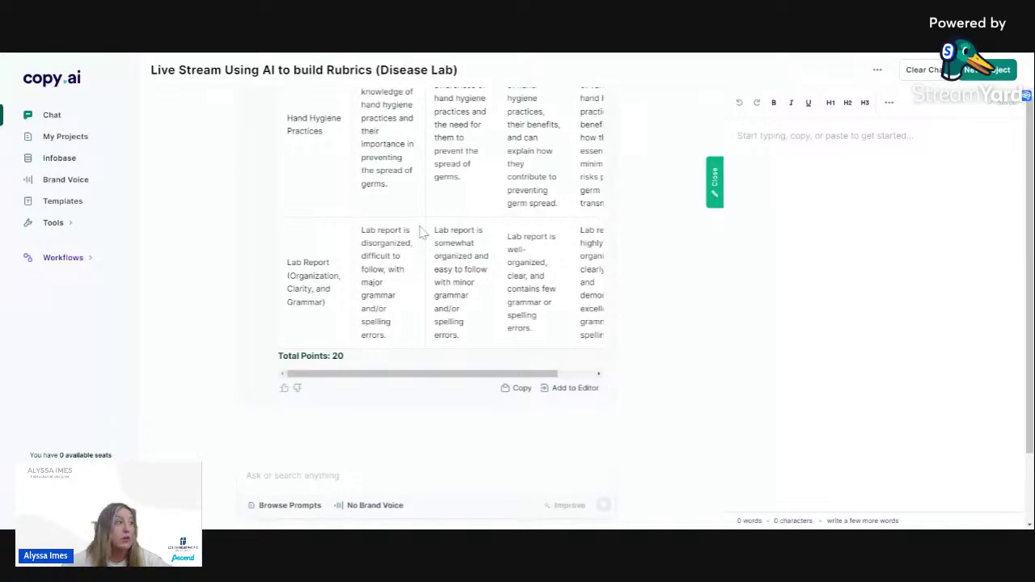
Bring the revised rubric's Exemplary column fully into view and examine its descriptions against the lower levels.
drag(393, 375, 429, 374)
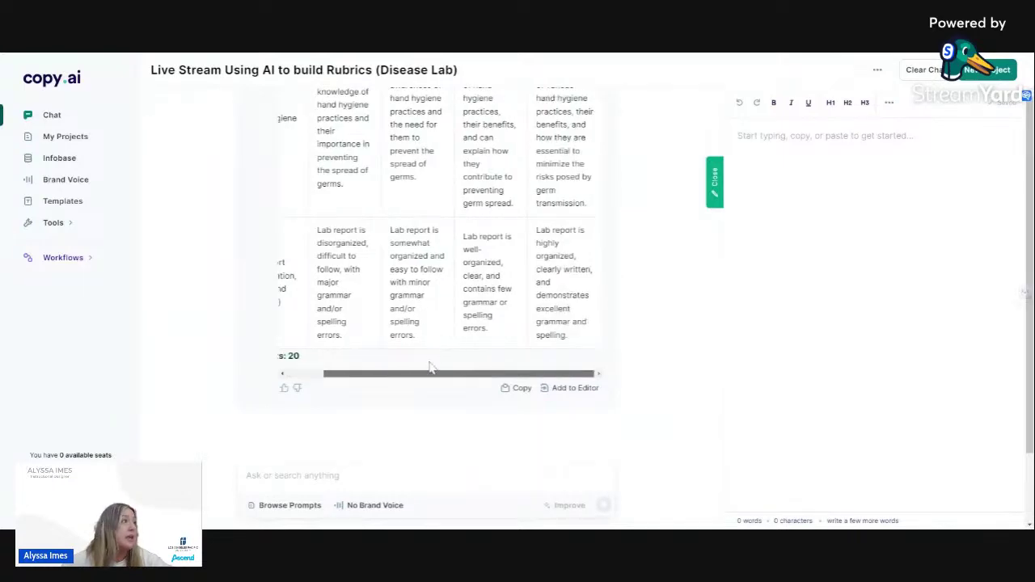
scroll(485, 308, up, 2)
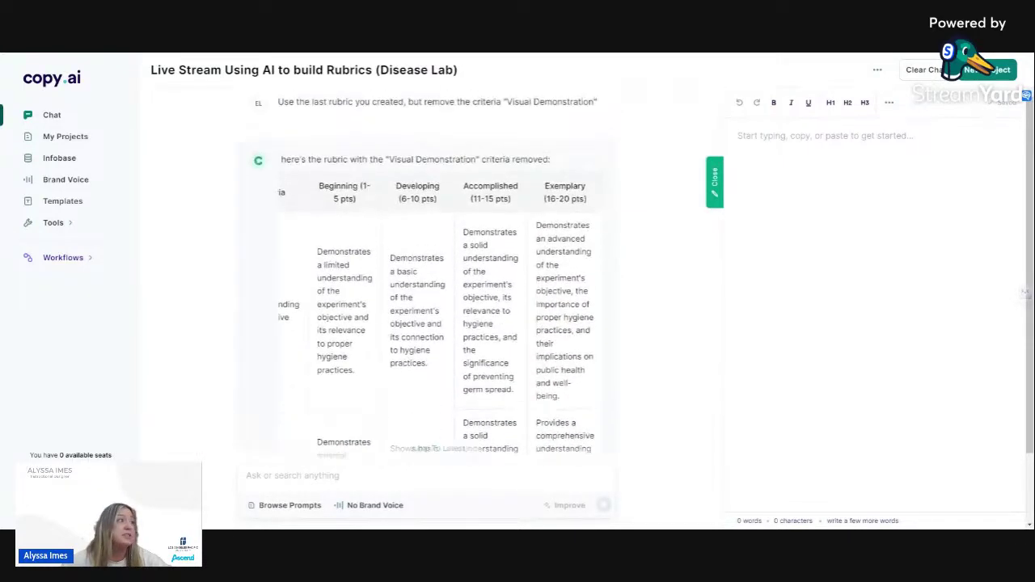
scroll(380, 261, down, 1)
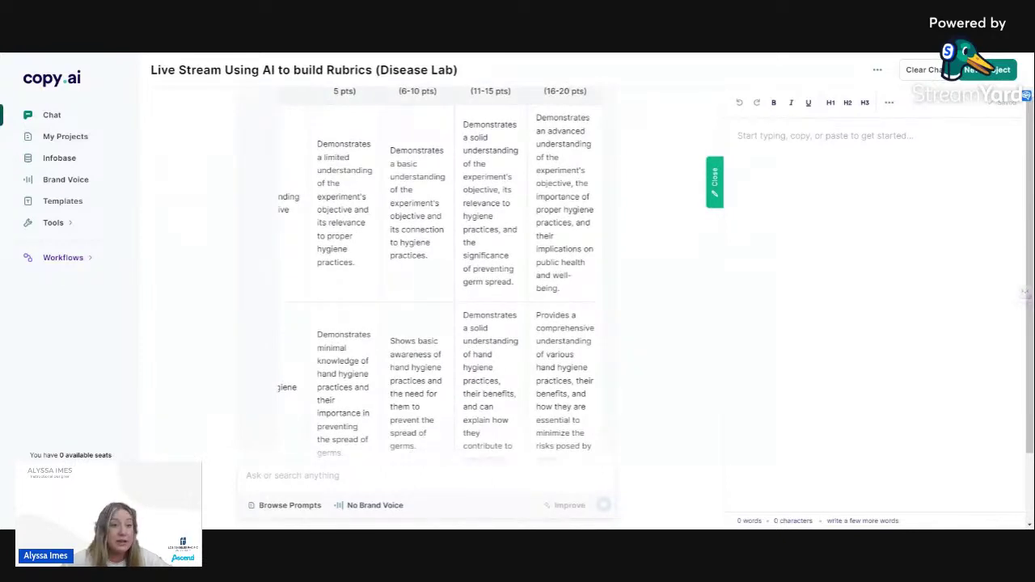
scroll(356, 400, down, 1)
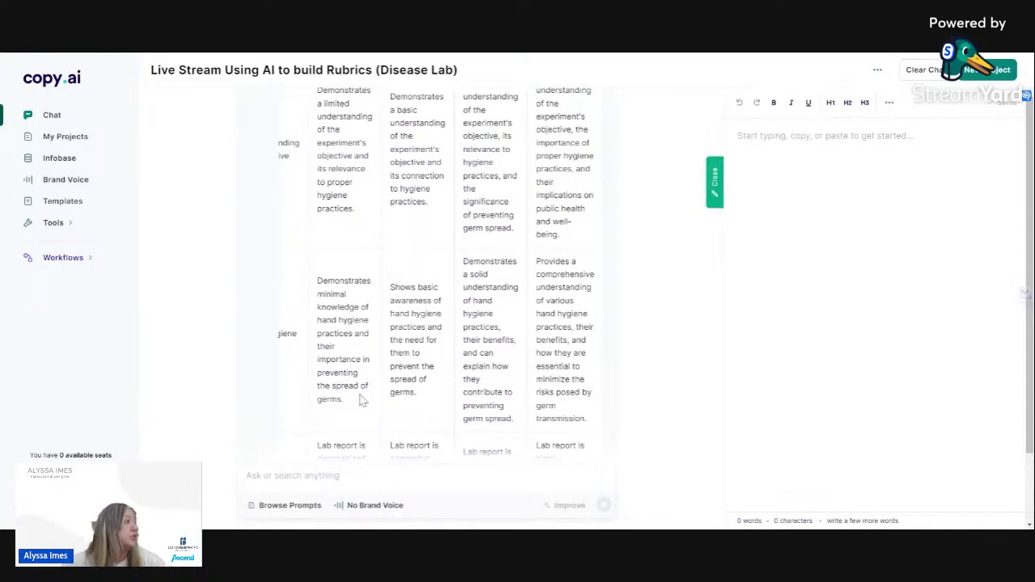